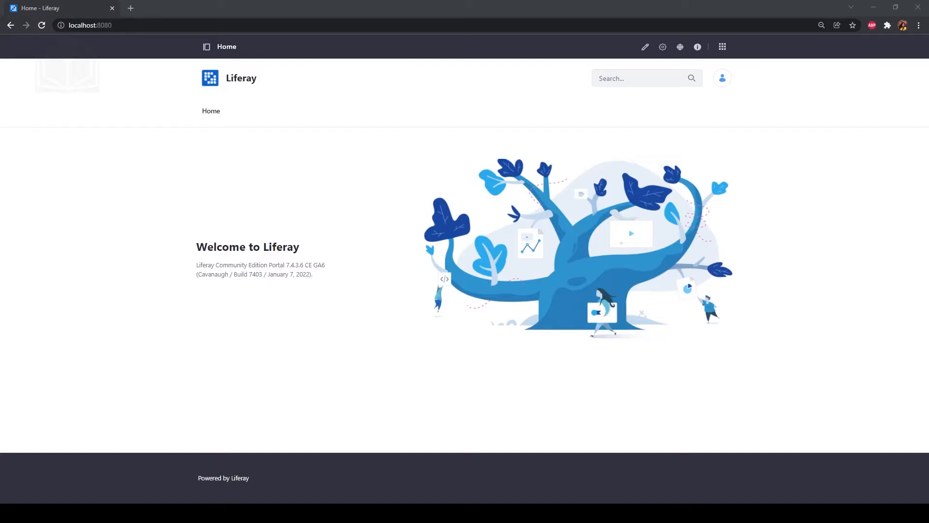
Step: Create a new asset library named "Product Assets"
{"action": "left_click", "coordinate": [721, 47]}
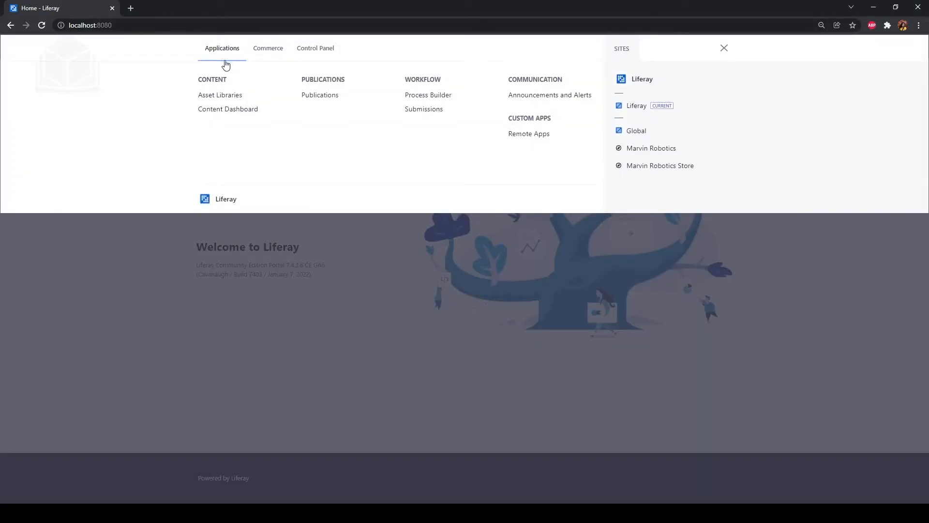
{"action": "left_click", "coordinate": [240, 101]}
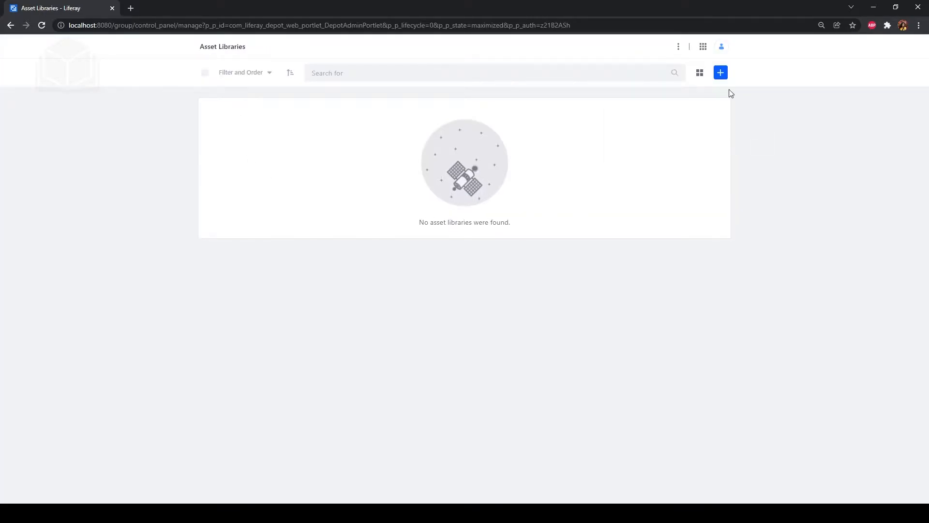
{"action": "left_click", "coordinate": [720, 73]}
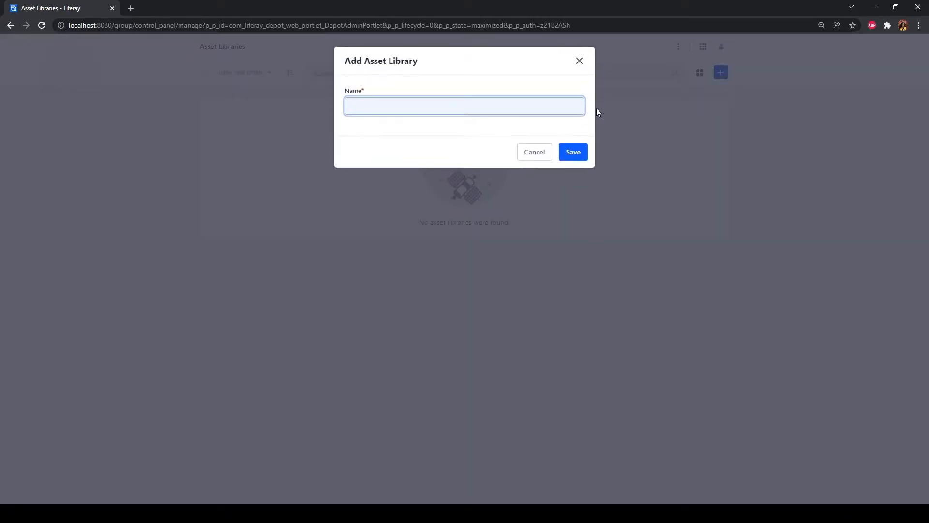
{"action": "type", "text": "Product Assets"}
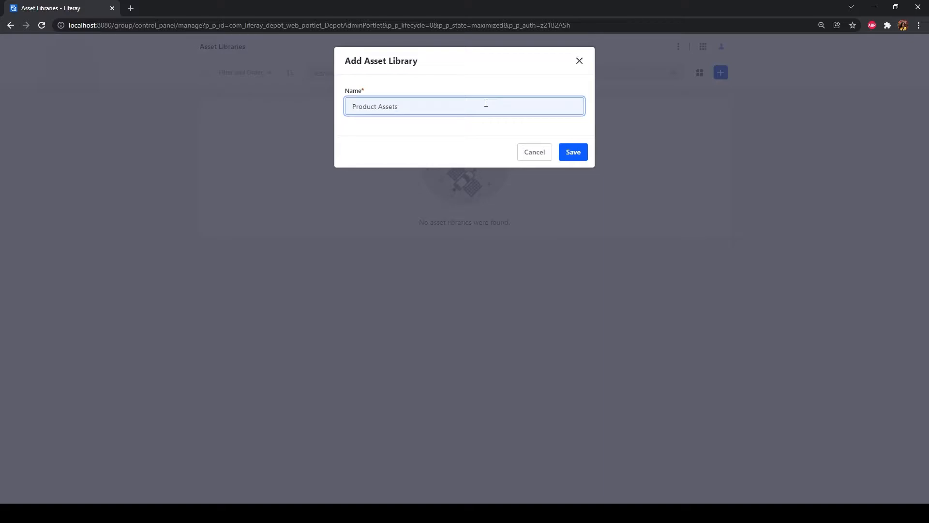
{"action": "left_click", "coordinate": [573, 152]}
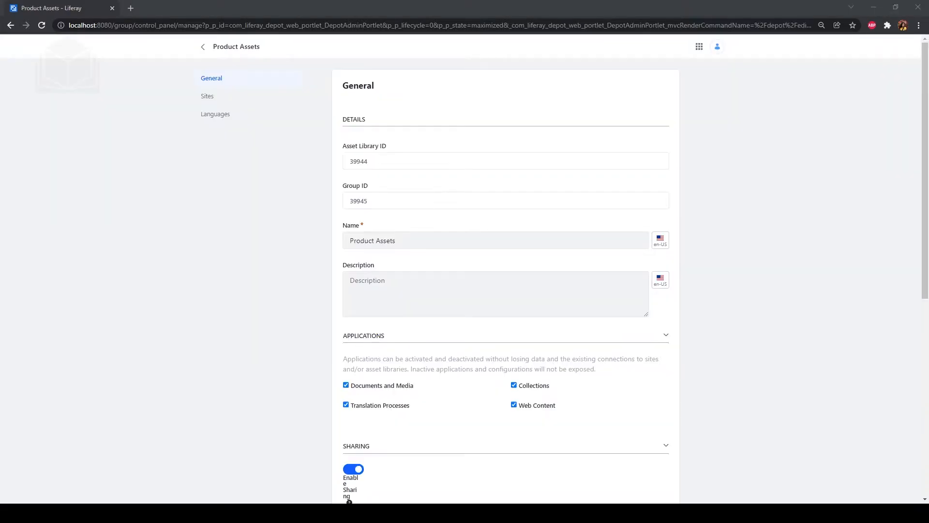
Step: Give the Product Assets library the description "Marvin Robotics' asset library for product assets." and save its general settings
{"action": "left_click", "coordinate": [450, 287]}
{"action": "type", "text": "Marvin Robotics' asset library for product assets."}
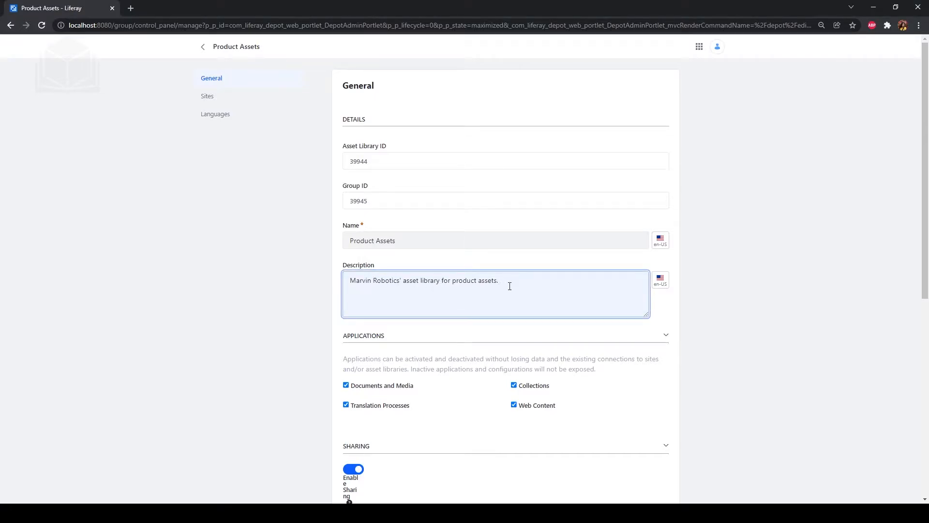
{"action": "scroll", "coordinate": [269, 292], "scroll_direction": "down", "scroll_amount": 5}
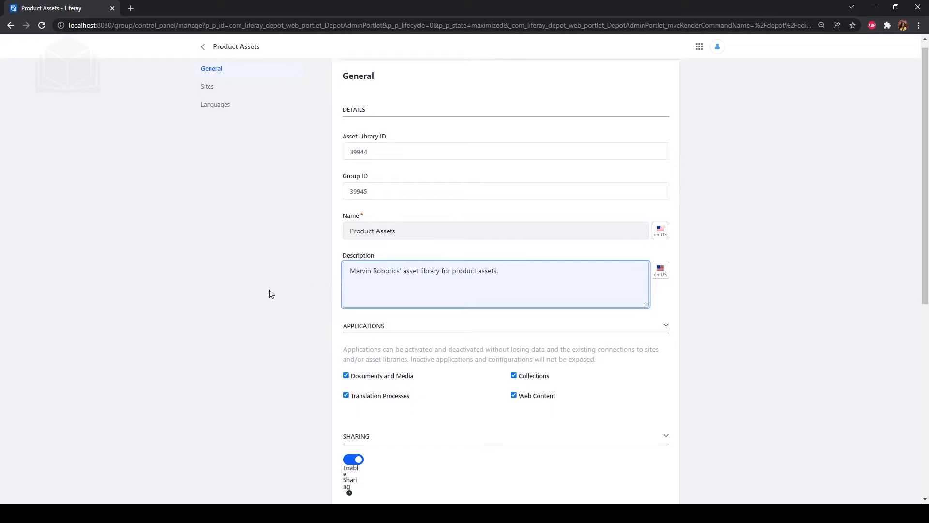
{"action": "scroll", "coordinate": [271, 294], "scroll_direction": "down", "scroll_amount": 2}
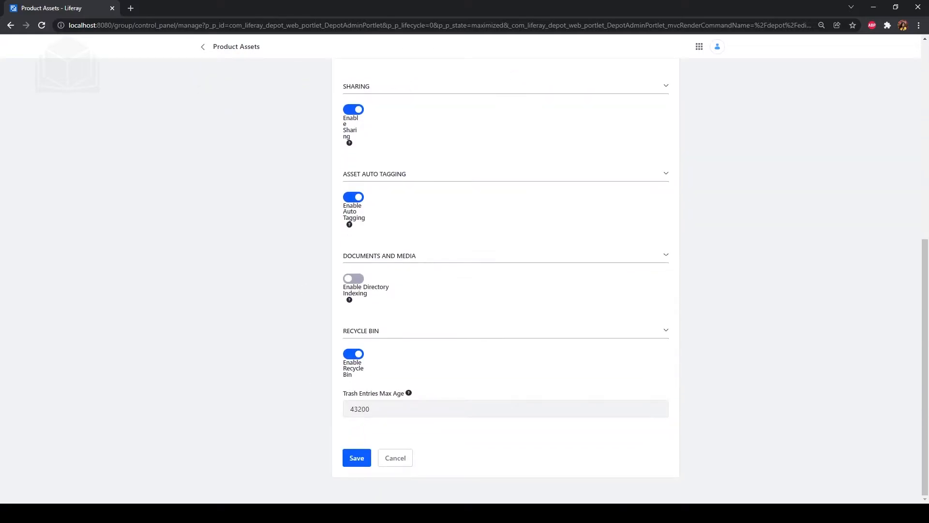
{"action": "left_click", "coordinate": [357, 458]}
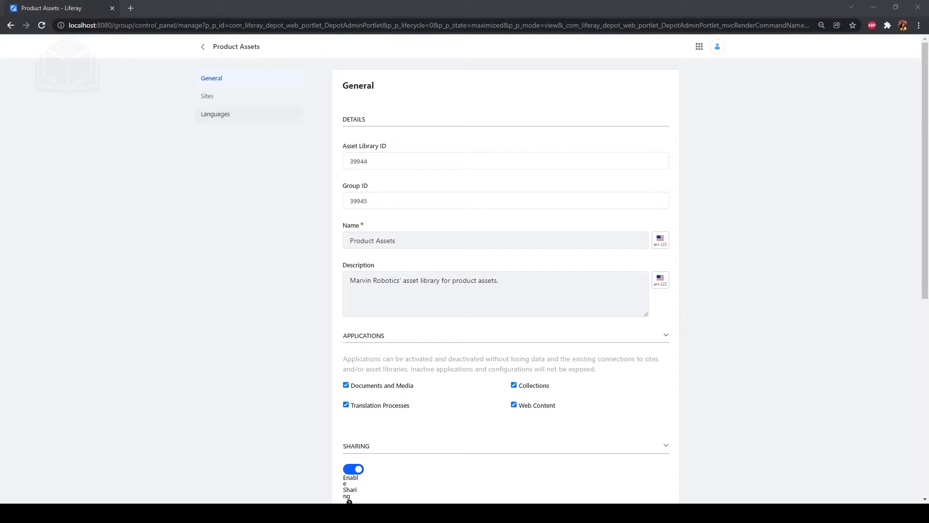
Step: Connect the Product Assets library to the Marvin Robotics and Marvin Robotics Store sites
{"action": "left_click", "coordinate": [207, 99]}
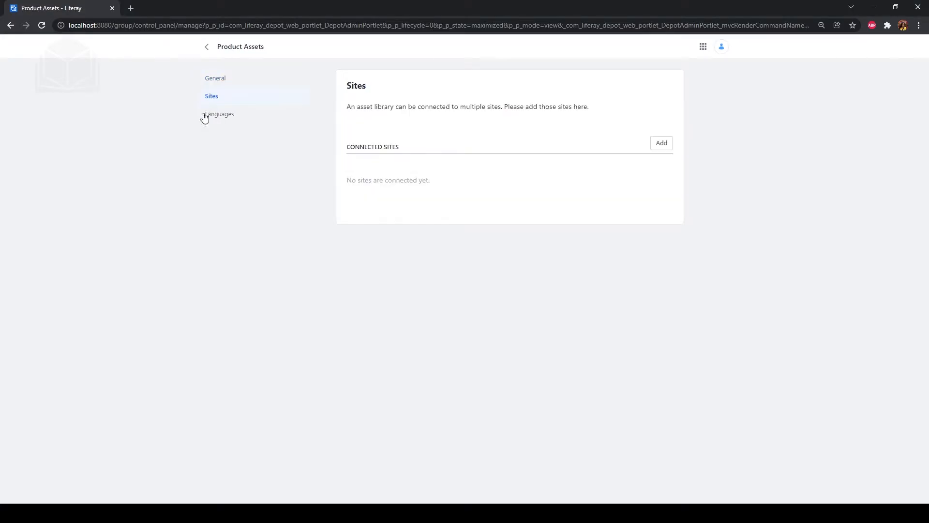
{"action": "left_click", "coordinate": [668, 150]}
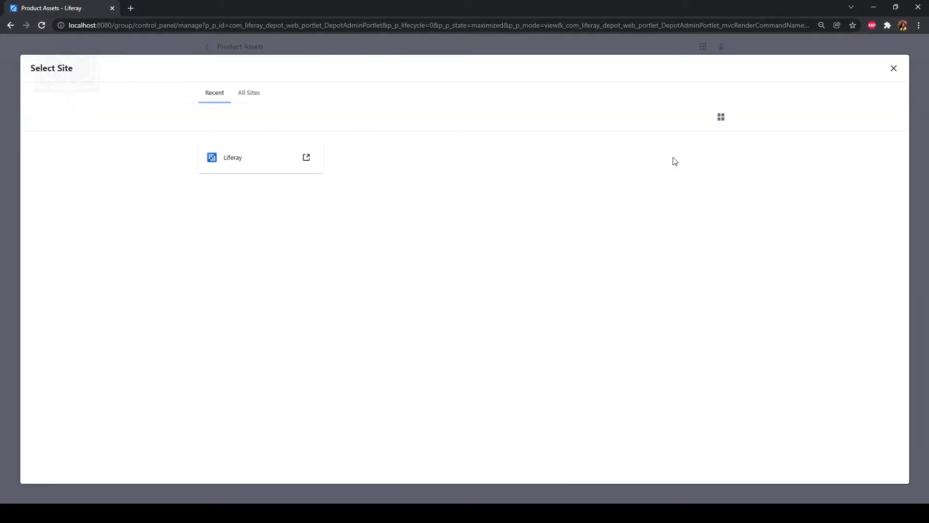
{"action": "left_click", "coordinate": [250, 100]}
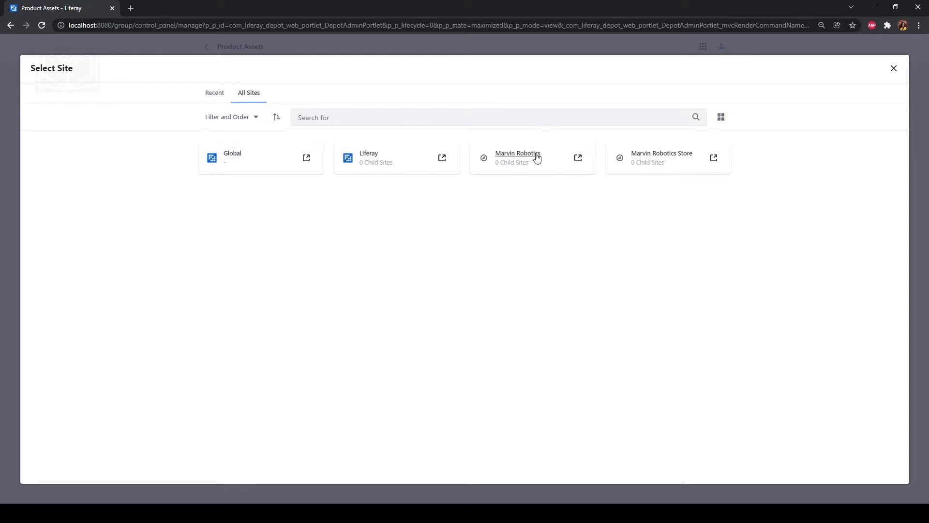
{"action": "left_click", "coordinate": [518, 154]}
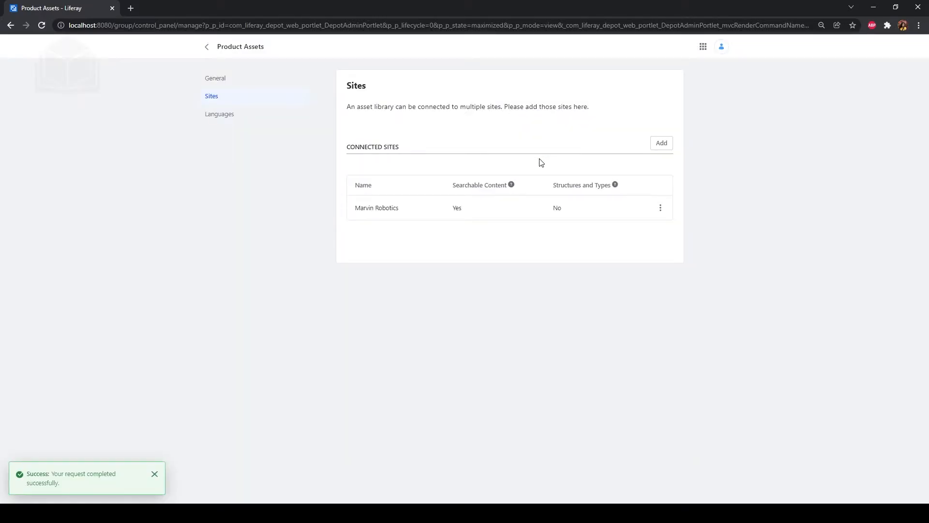
{"action": "left_click", "coordinate": [668, 147]}
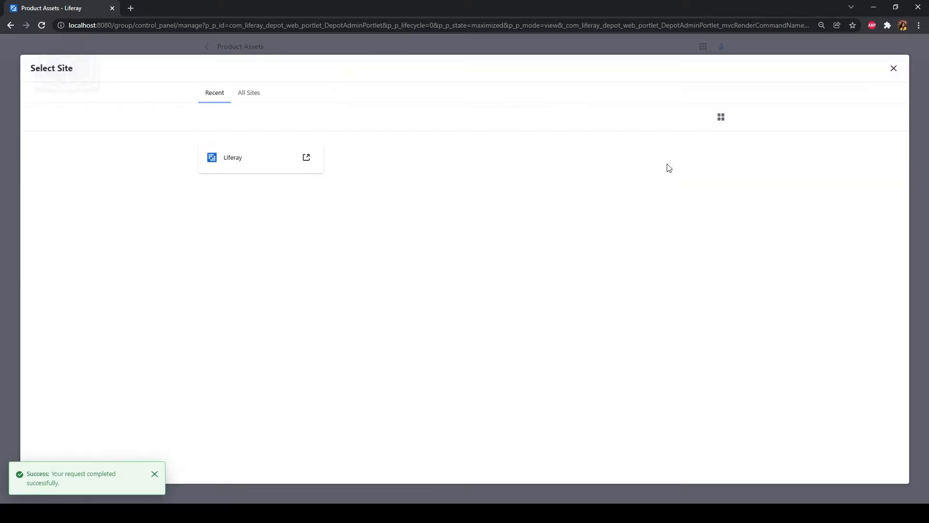
{"action": "left_click", "coordinate": [249, 98]}
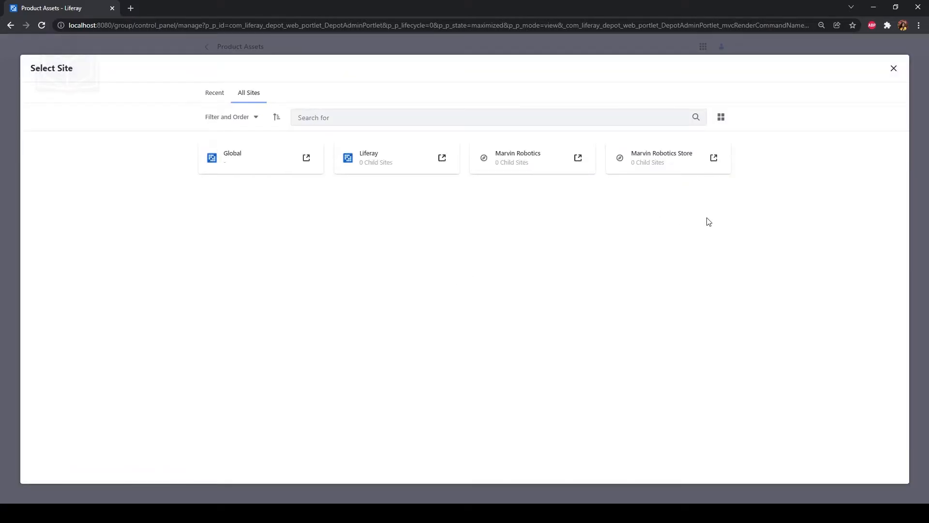
{"action": "left_click", "coordinate": [678, 155]}
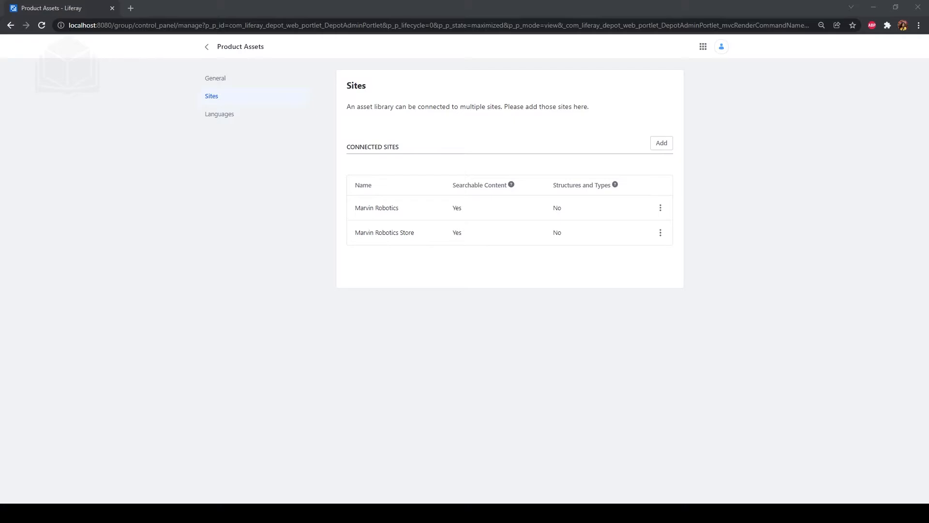
Step: Upload the product images, from CS9 Controller to TX200L Robotic Machine, as multiple files to the Product Assets library's Documents and Media and publish them
{"action": "left_click", "coordinate": [208, 49]}
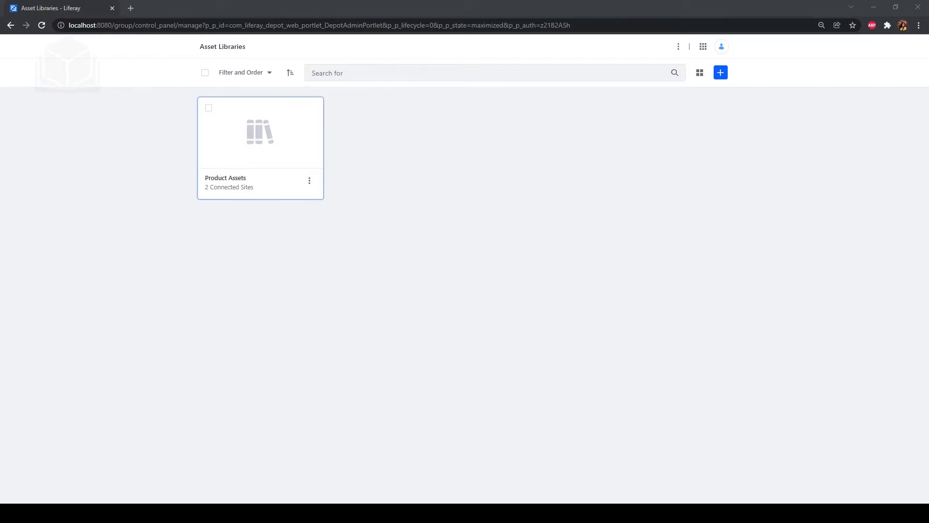
{"action": "left_click", "coordinate": [241, 179]}
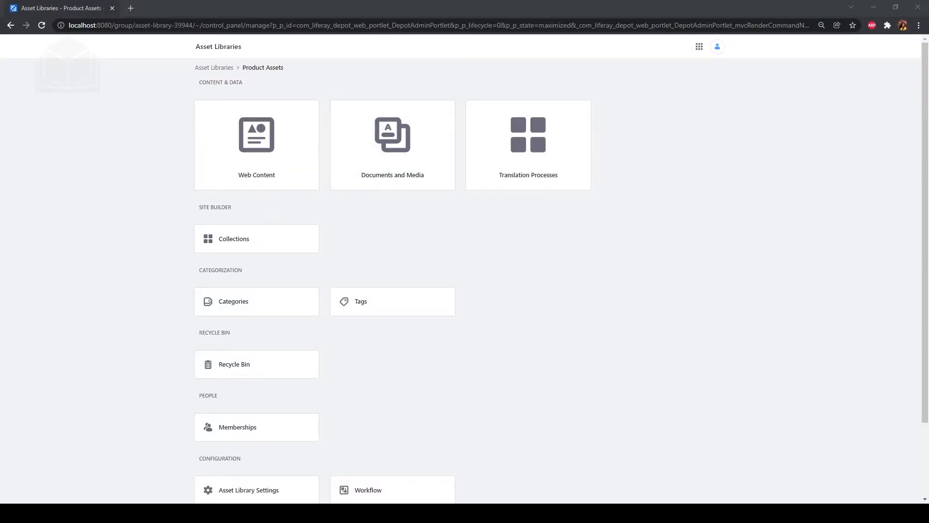
{"action": "left_click", "coordinate": [393, 145]}
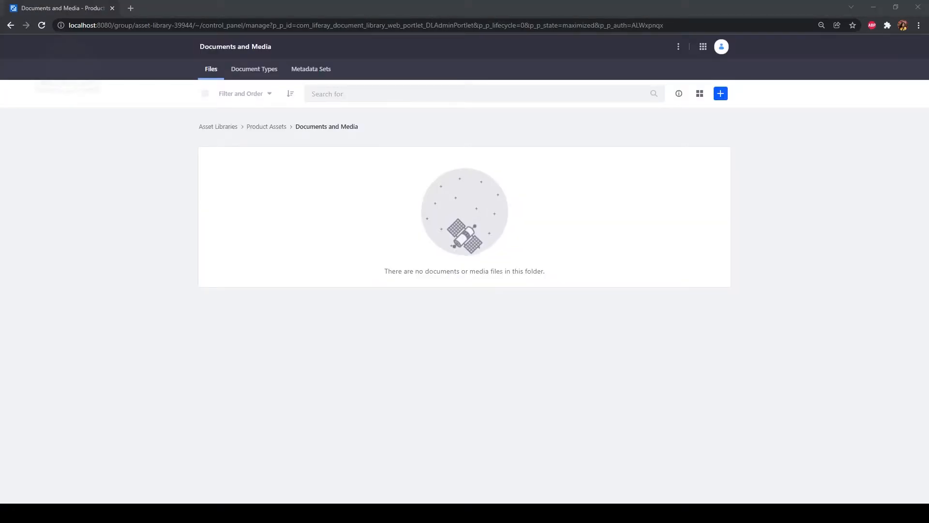
{"action": "left_click", "coordinate": [720, 97]}
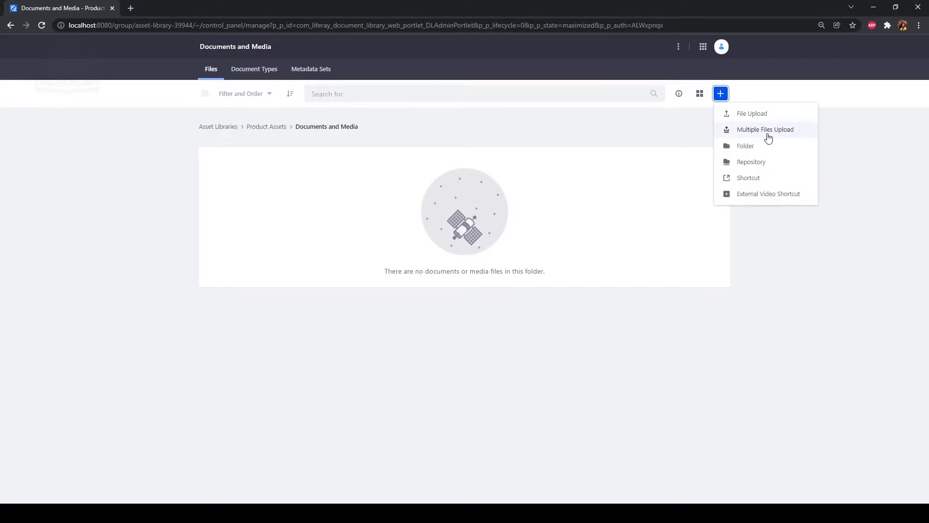
{"action": "left_click", "coordinate": [806, 137]}
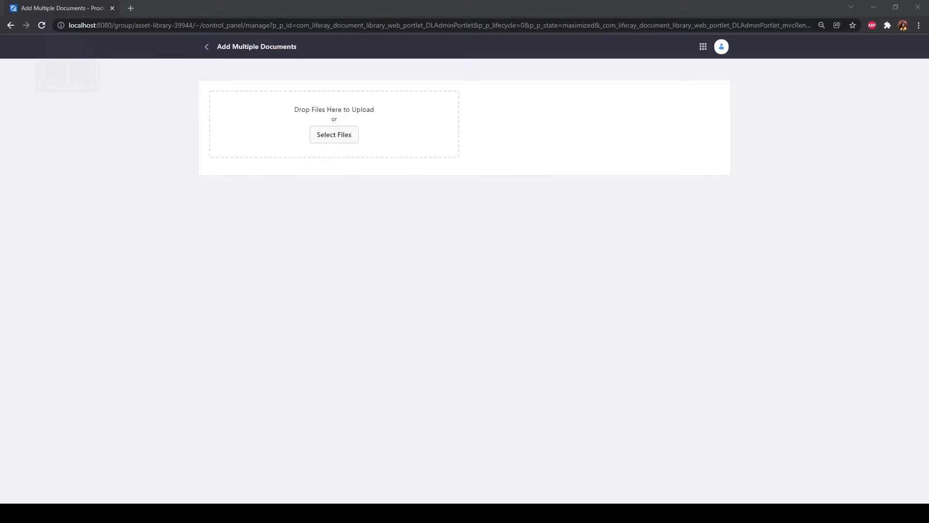
{"action": "left_click", "coordinate": [345, 137]}
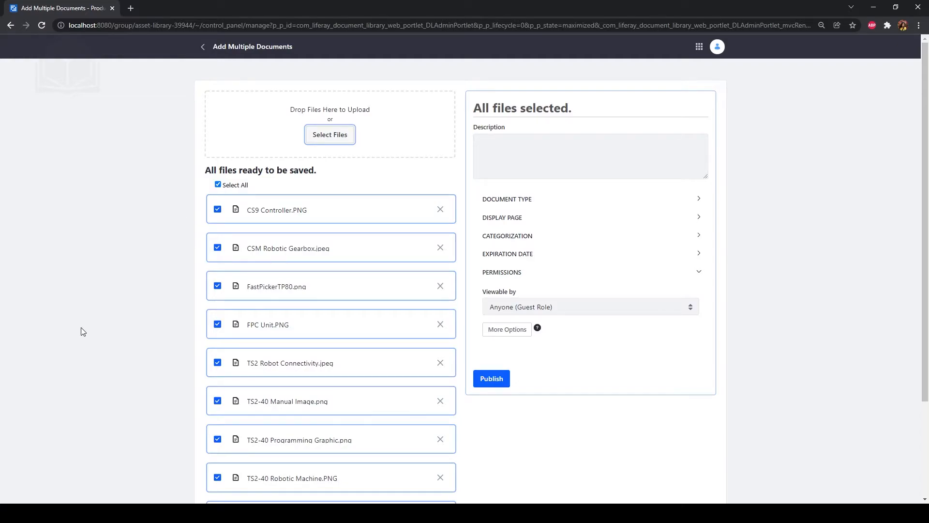
{"action": "left_click", "coordinate": [500, 382]}
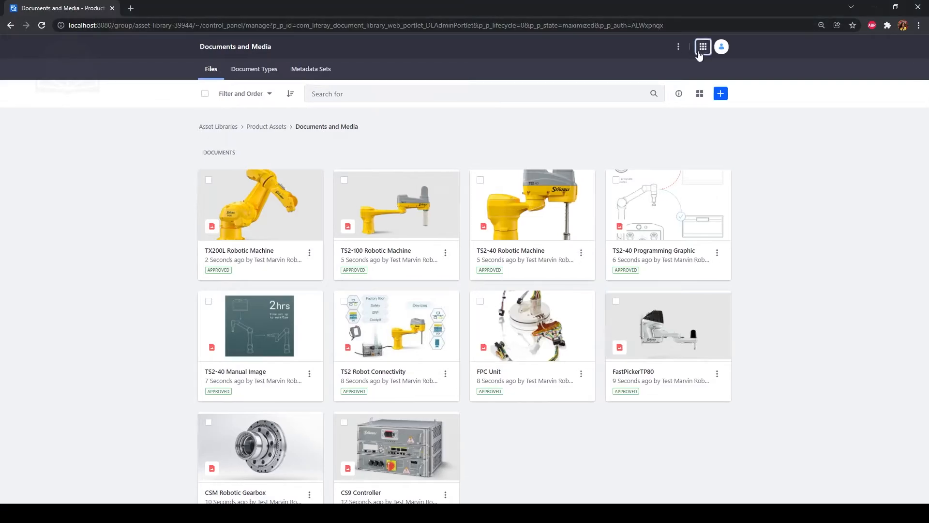
Step: Create another asset library named "Technical Documents"
{"action": "left_click", "coordinate": [699, 46]}
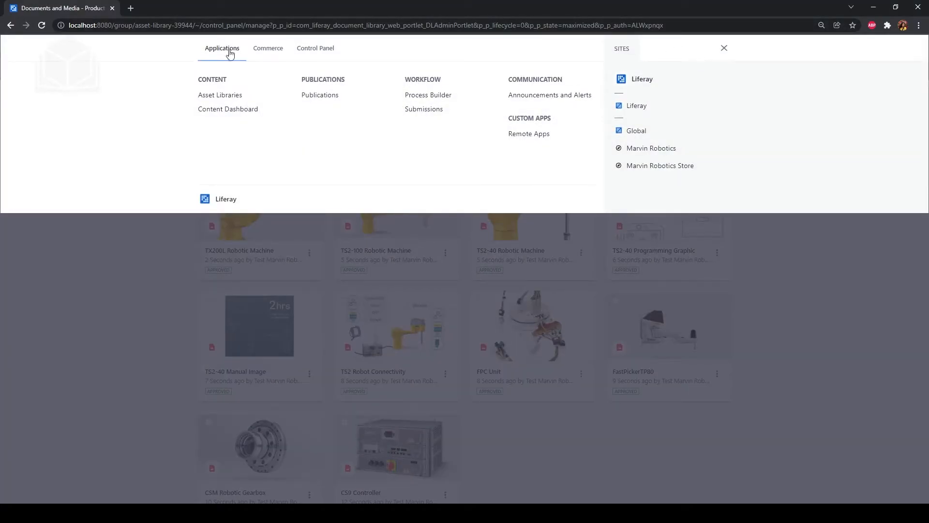
{"action": "left_click", "coordinate": [240, 99]}
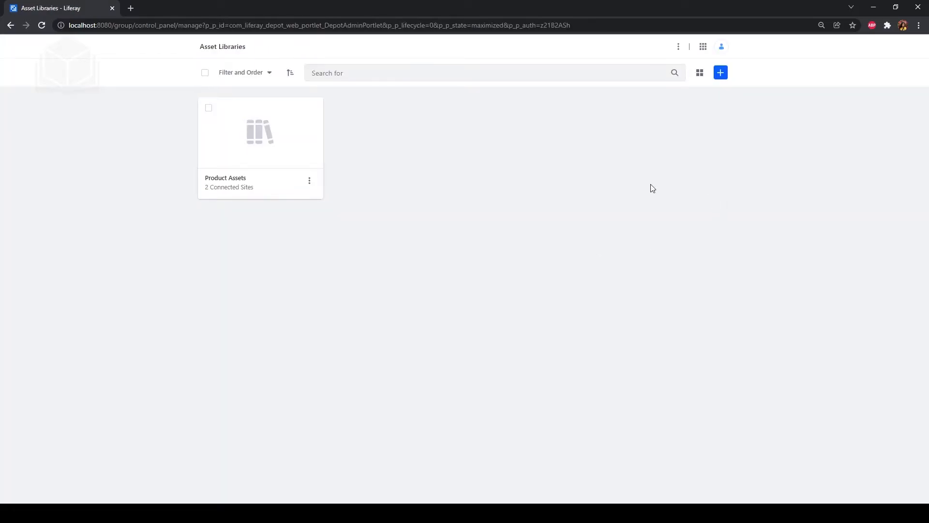
{"action": "left_click", "coordinate": [724, 77]}
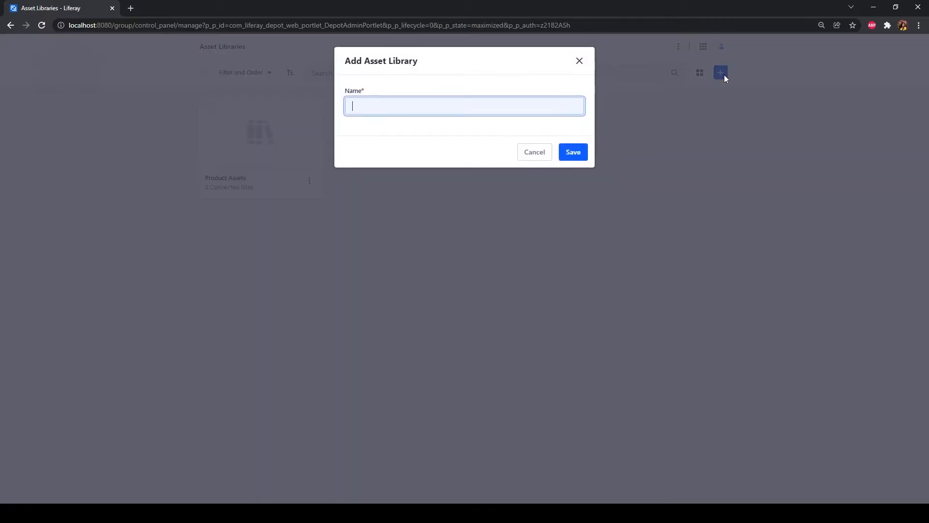
{"action": "type", "text": "Technical Documents"}
{"action": "left_click", "coordinate": [573, 156]}
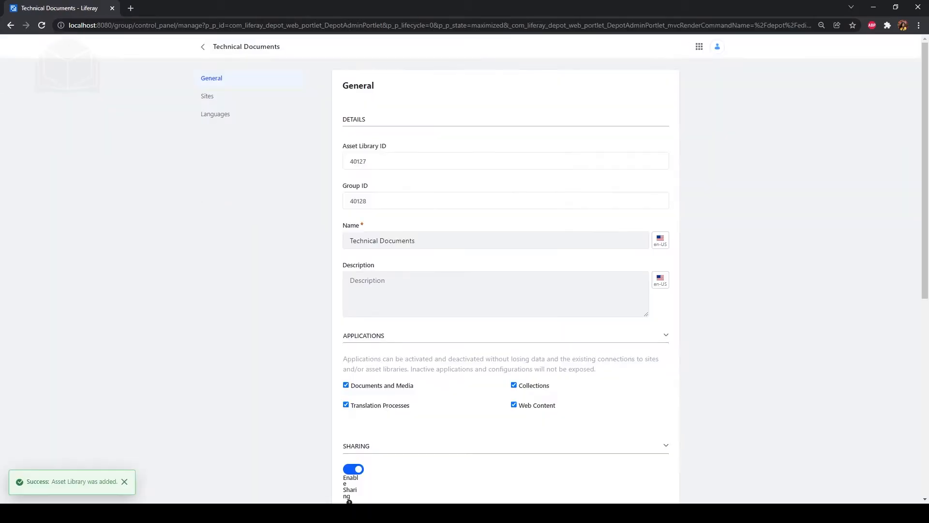
Step: Give the Technical Documents library the description "Marvin Robotics' asset library for technical documents." and save its general settings
{"action": "left_click", "coordinate": [500, 303]}
{"action": "type", "text": "Marvin Robotics' asset library for technical documents."}
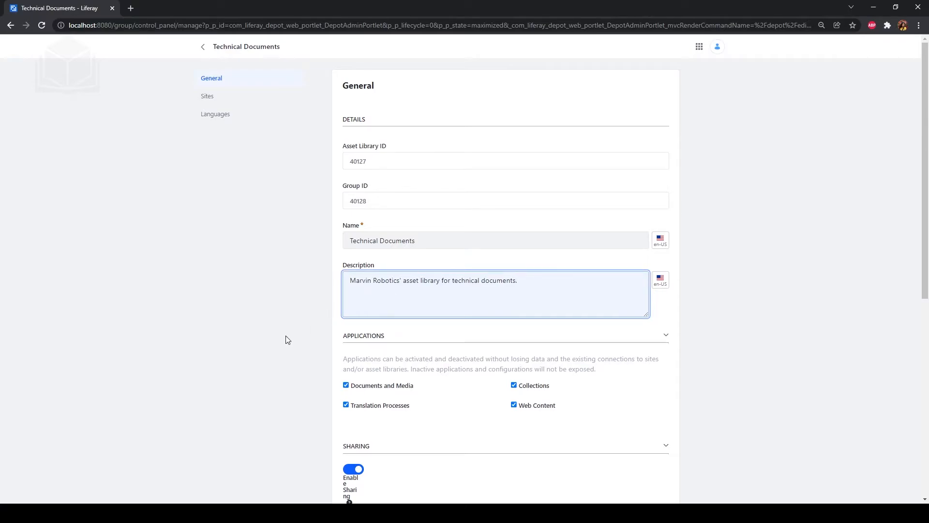
{"action": "scroll", "coordinate": [289, 307], "scroll_direction": "down", "scroll_amount": 8}
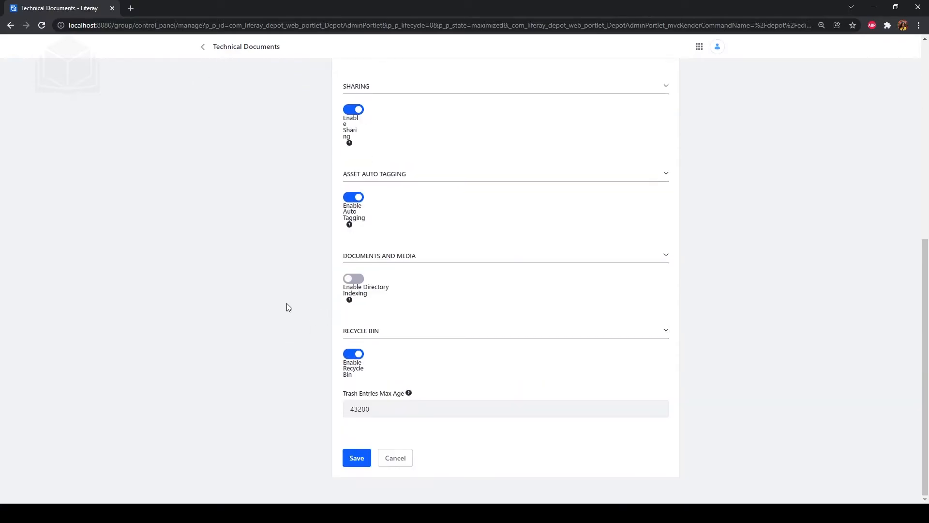
{"action": "left_click", "coordinate": [363, 460]}
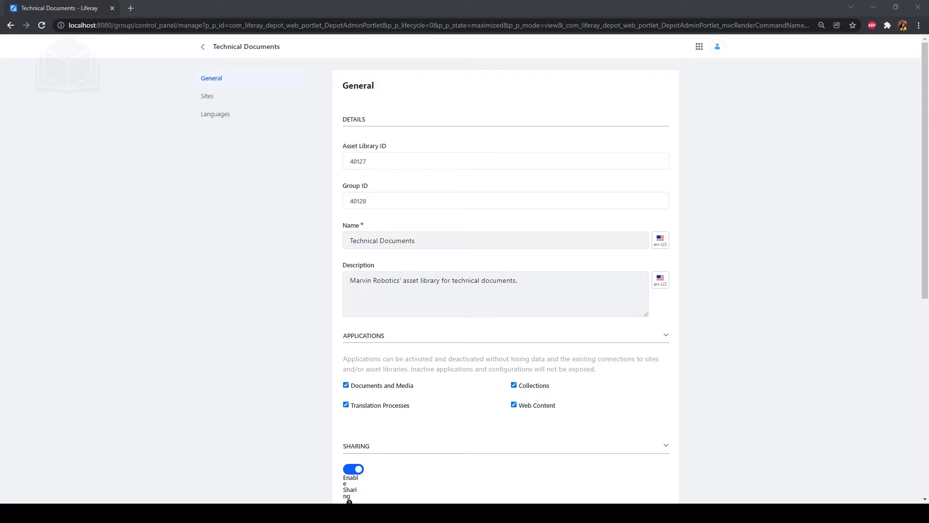
Step: Connect the Technical Documents library to the Marvin Robotics and Marvin Robotics Store sites
{"action": "left_click", "coordinate": [208, 95]}
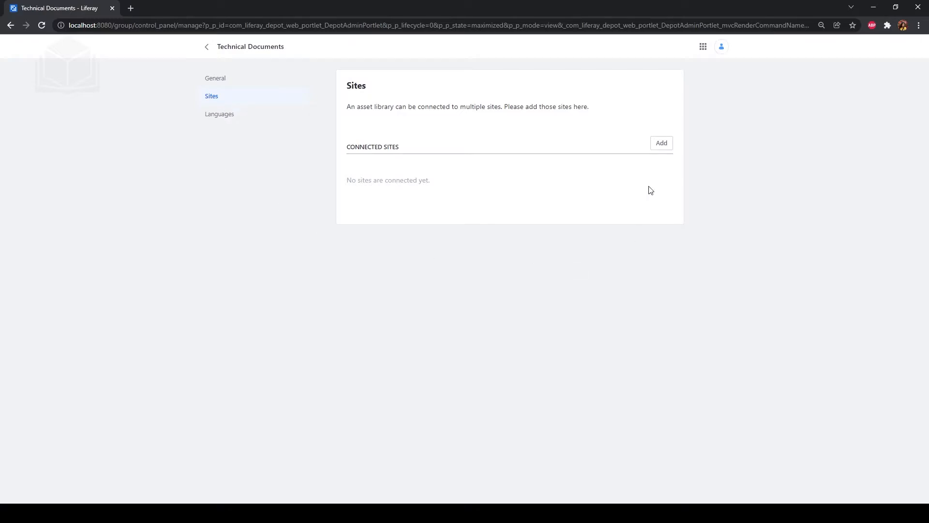
{"action": "left_click", "coordinate": [670, 148]}
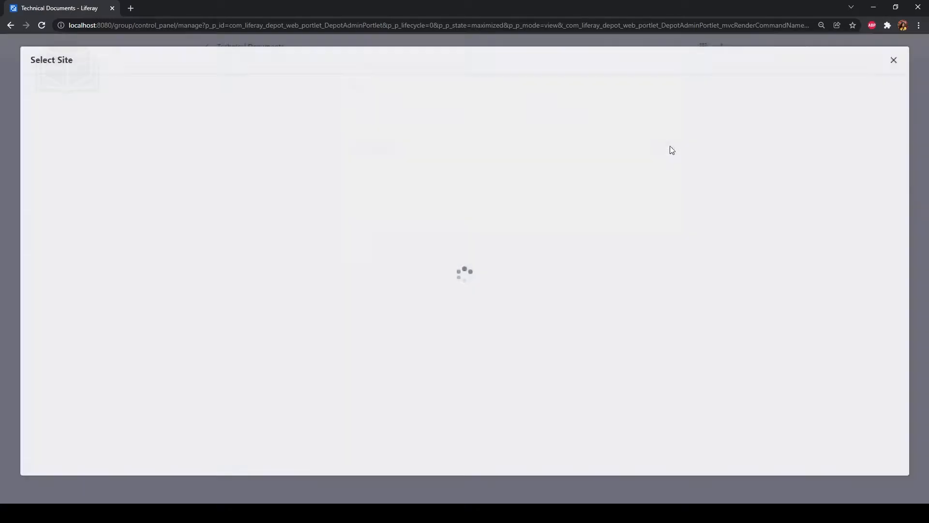
{"action": "left_click", "coordinate": [262, 93]}
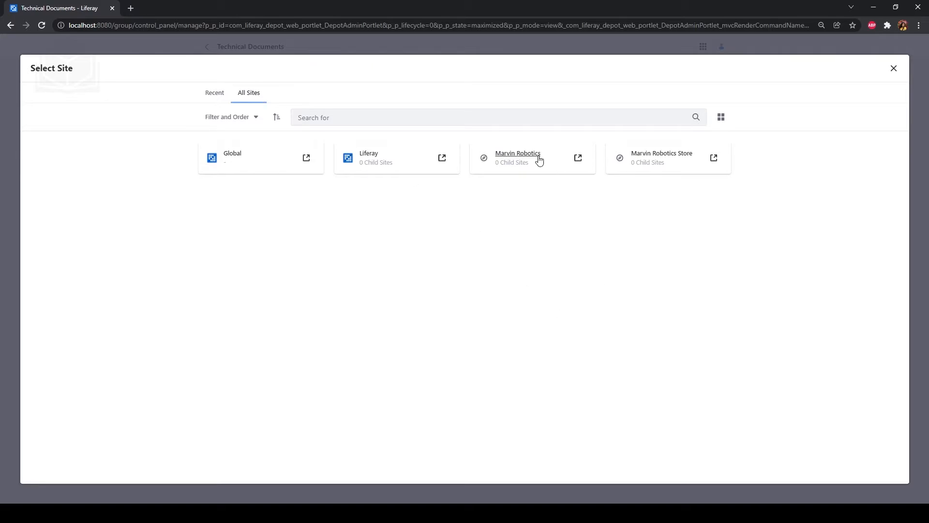
{"action": "left_click", "coordinate": [540, 159]}
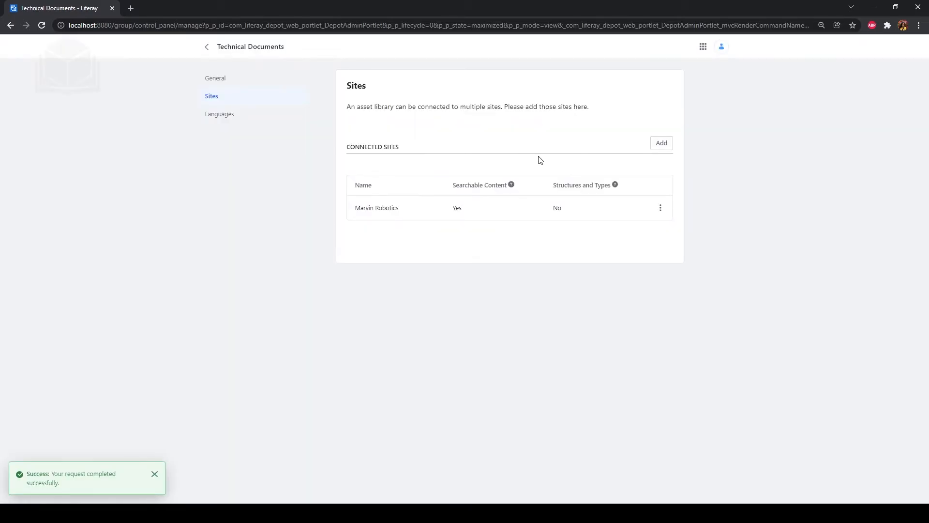
{"action": "left_click", "coordinate": [662, 144]}
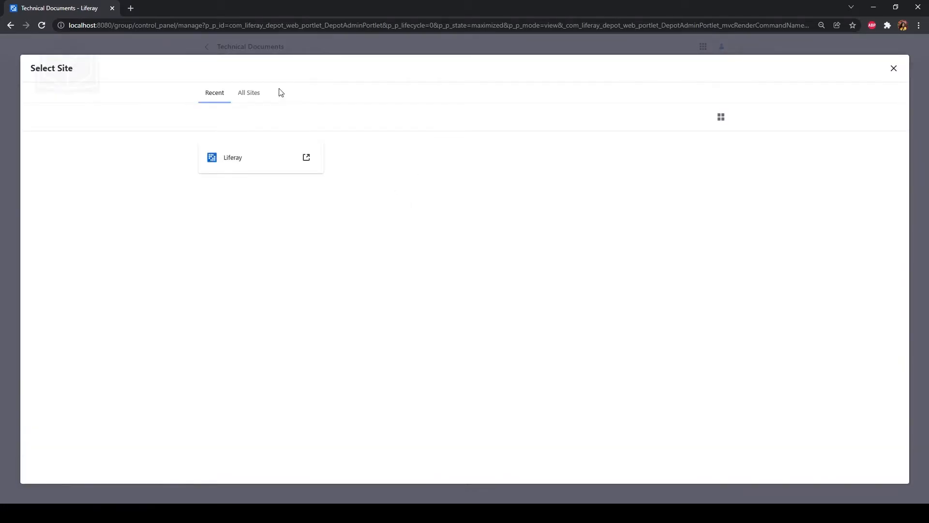
{"action": "left_click", "coordinate": [254, 93]}
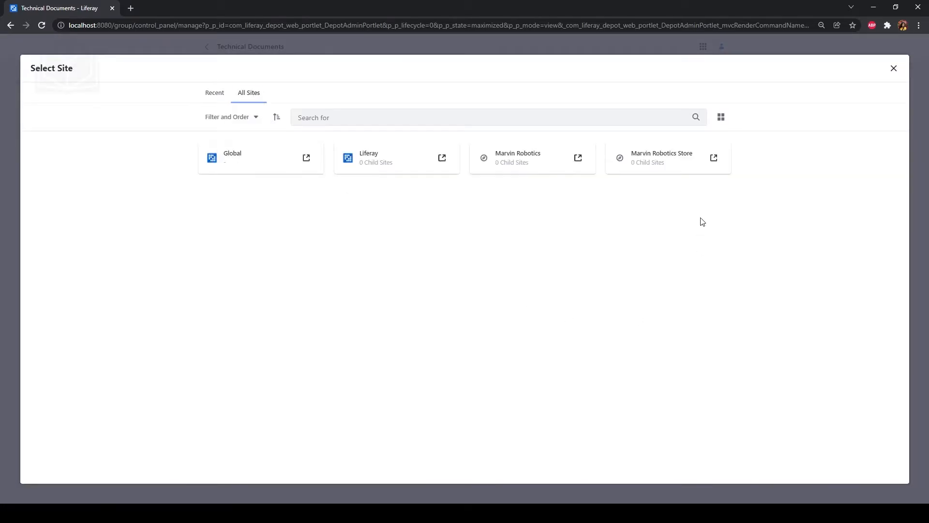
{"action": "left_click", "coordinate": [686, 159]}
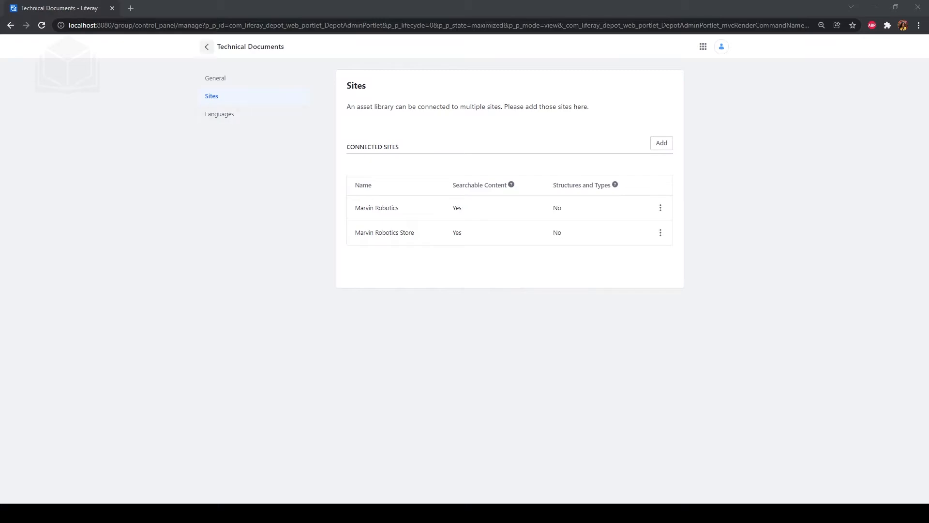
Step: Upload the TS2_60 and TS2_84 operations manuals and warranty-disclaimer.pdf as multiple files to the Technical Documents library's Documents and Media and publish them
{"action": "left_click", "coordinate": [207, 47]}
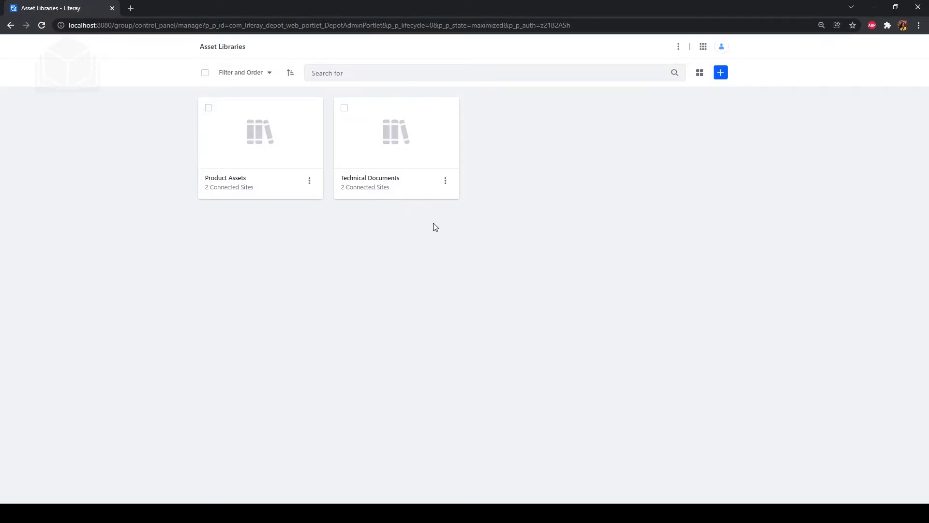
{"action": "left_click", "coordinate": [385, 180]}
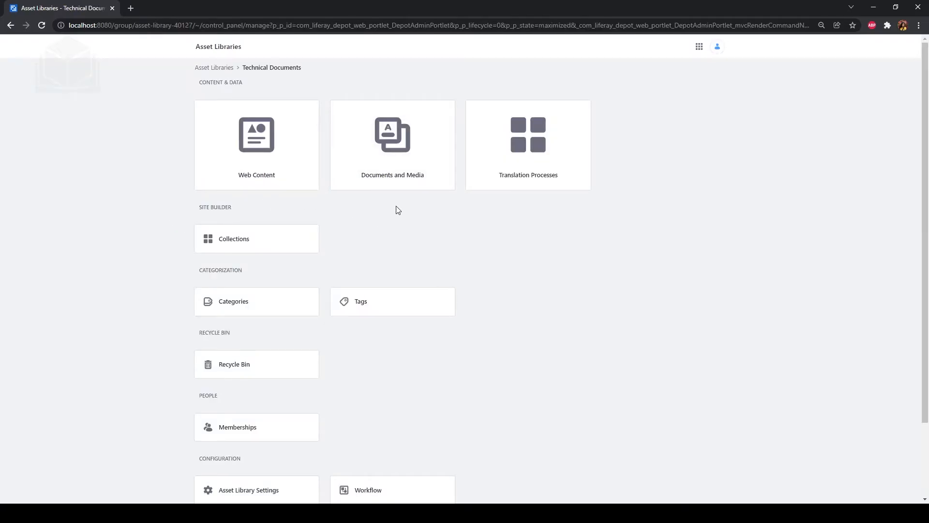
{"action": "left_click", "coordinate": [386, 162]}
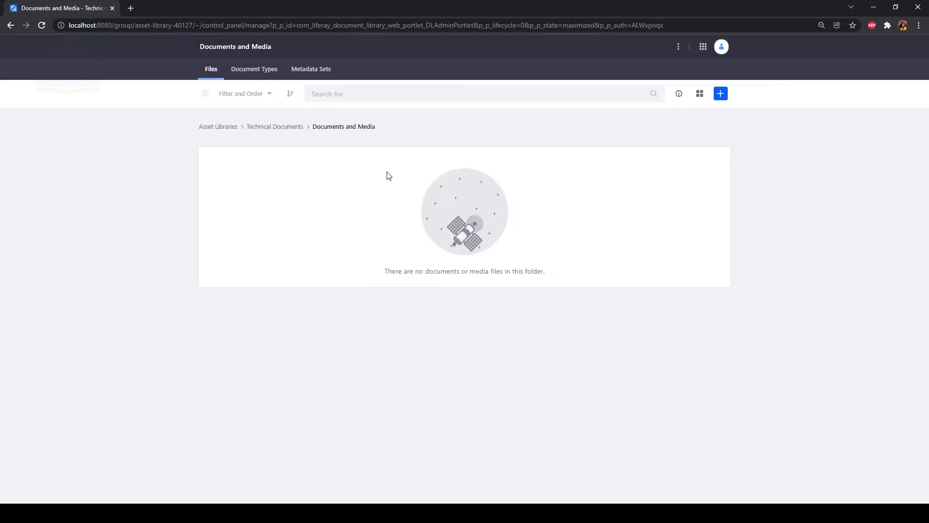
{"action": "left_click", "coordinate": [723, 94]}
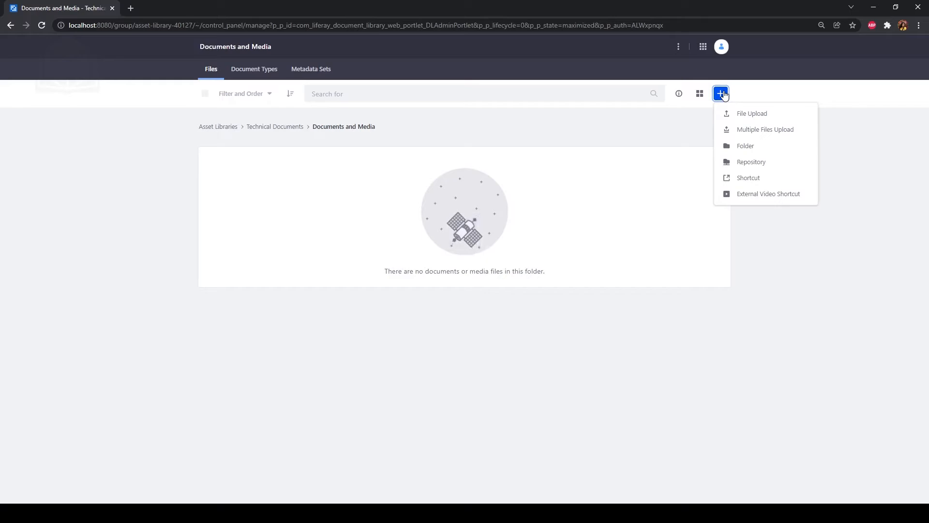
{"action": "left_click", "coordinate": [747, 130]}
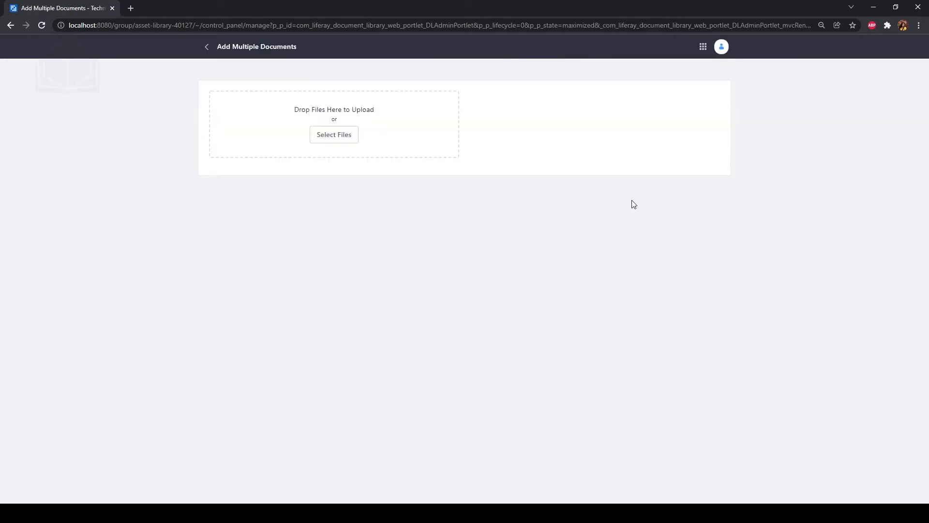
{"action": "left_click", "coordinate": [322, 138]}
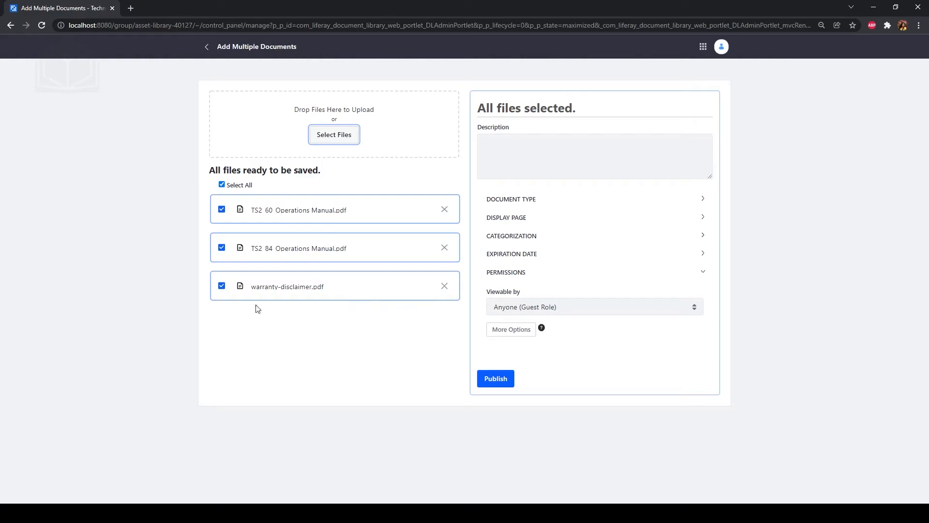
{"action": "left_click", "coordinate": [506, 384]}
{"action": "left_click", "coordinate": [506, 385]}
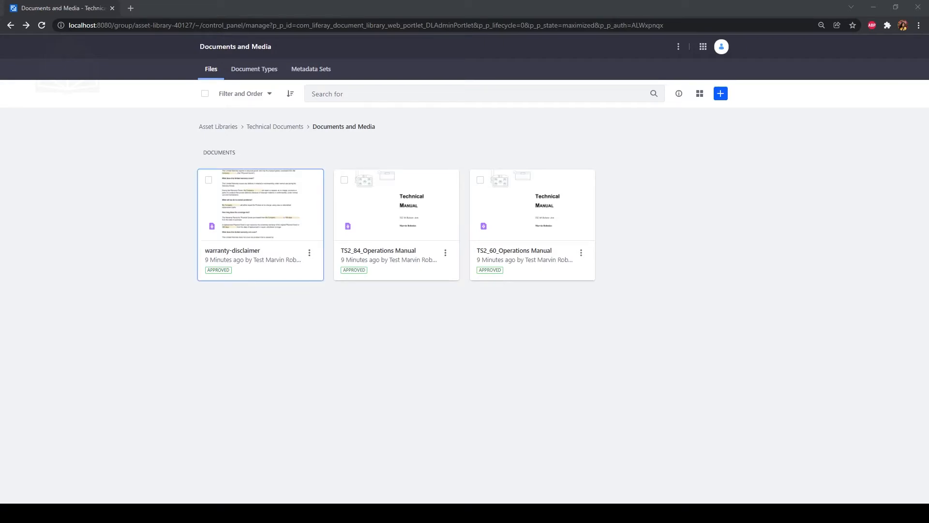
Step: Start a new document type named "Technical Guides" in the Technical Documents library's Documents and Media
{"action": "left_click", "coordinate": [252, 72]}
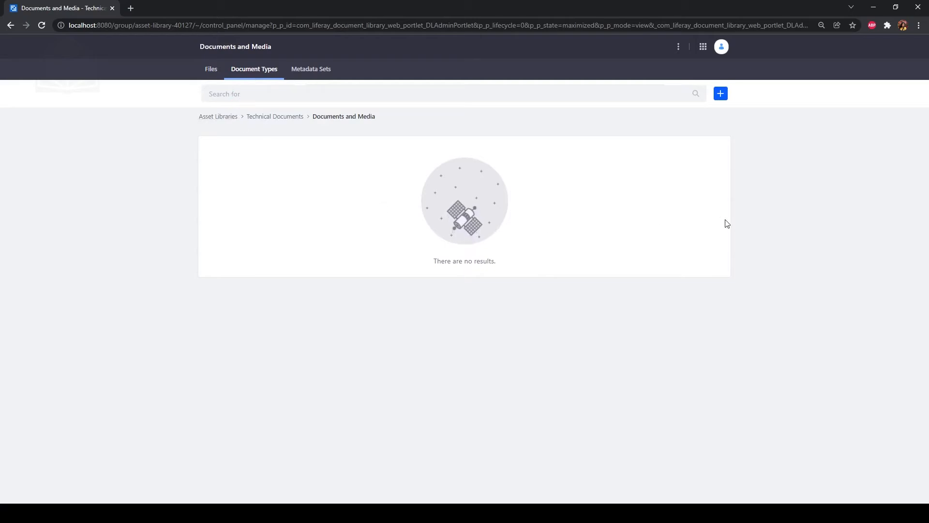
{"action": "left_click", "coordinate": [720, 95]}
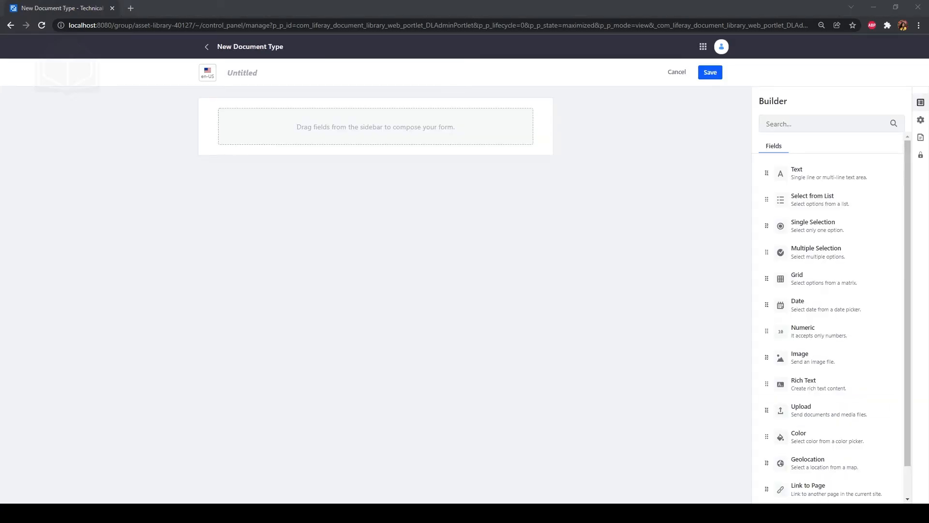
{"action": "type", "text": "Technical Guides"}
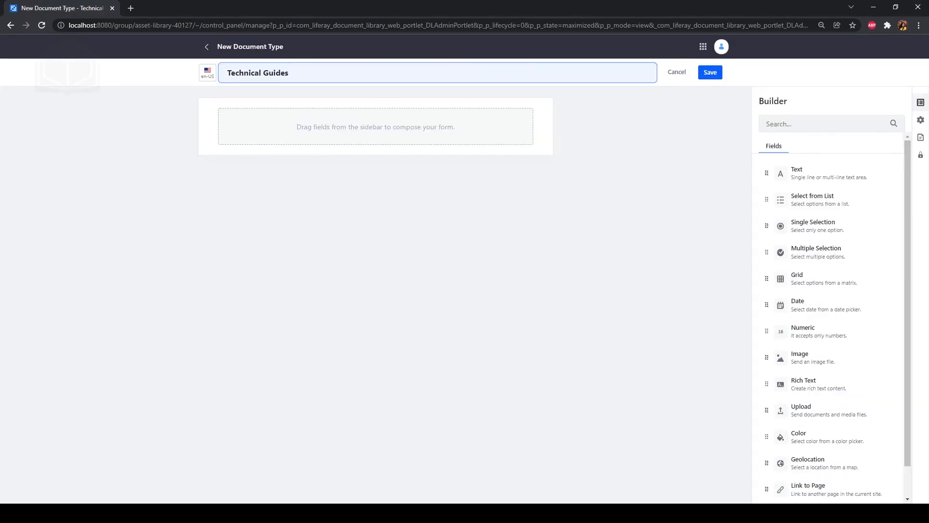
{"action": "key", "text": "alt+Tab"}
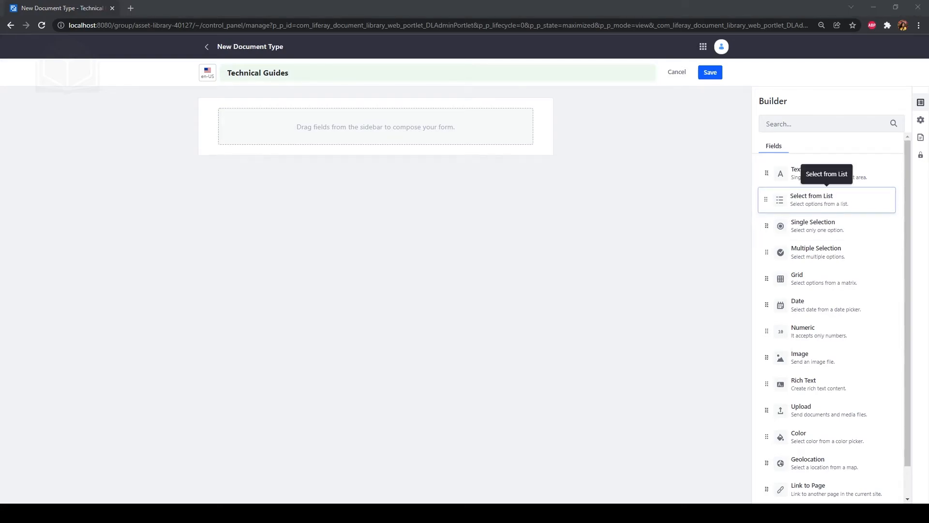
Step: Add a Select from List field labelled "Guide Format" with the options Video, Photo, Text and Diagram
{"action": "left_click_drag", "start_coordinate": [822, 200], "coordinate": [390, 126]}
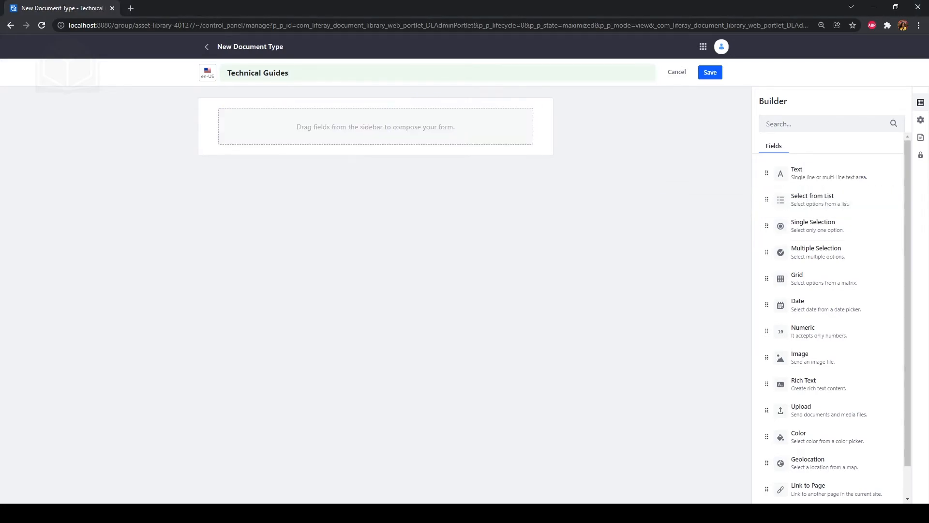
{"action": "triple_click", "coordinate": [859, 152]}
{"action": "type", "text": "Guide Format"}
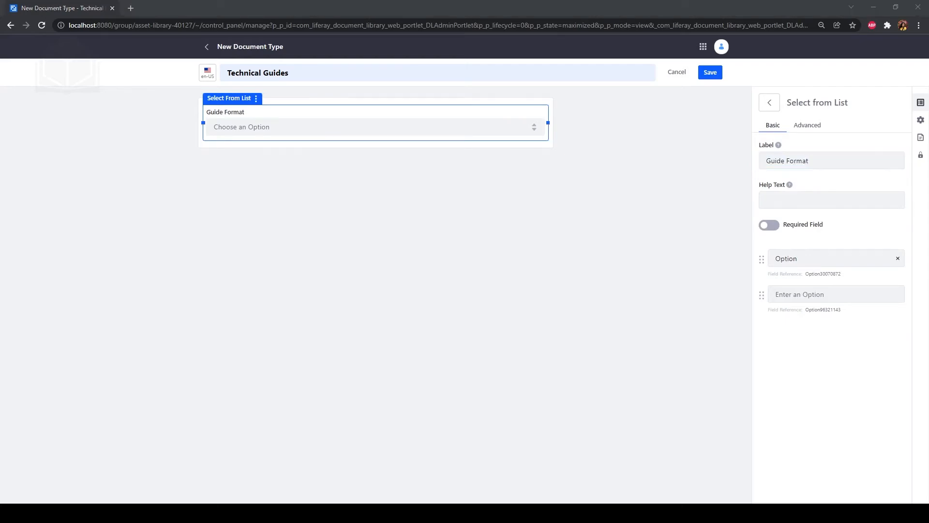
{"action": "left_click", "coordinate": [831, 262]}
{"action": "type", "text": "Video"}
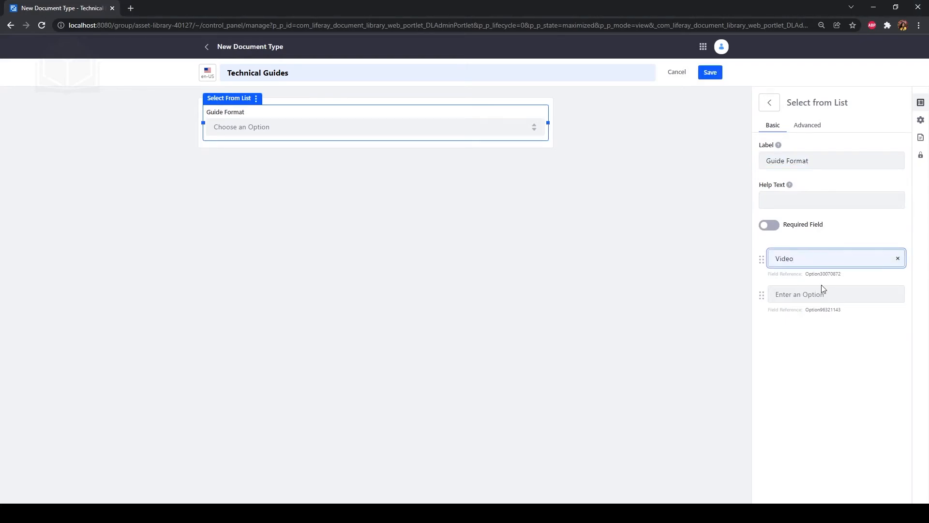
{"action": "left_click", "coordinate": [820, 294]}
{"action": "type", "text": "Photo"}
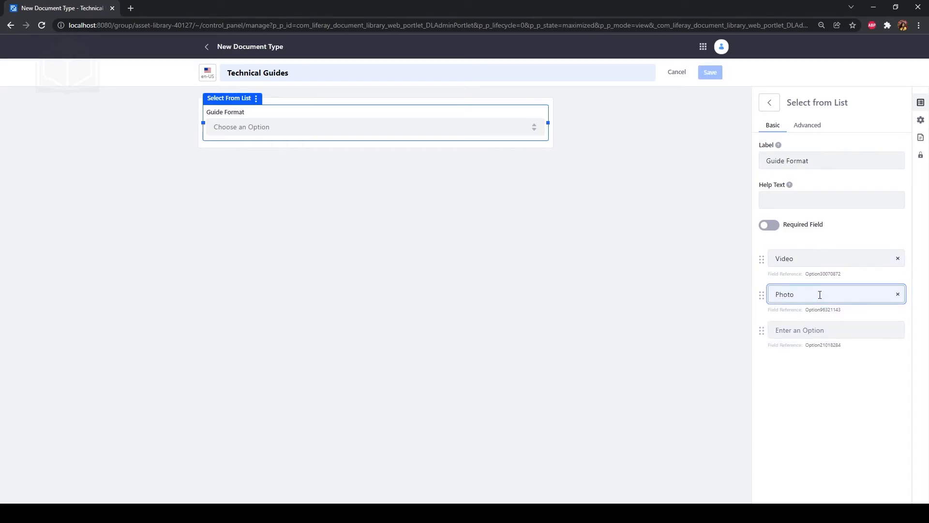
{"action": "left_click", "coordinate": [822, 330]}
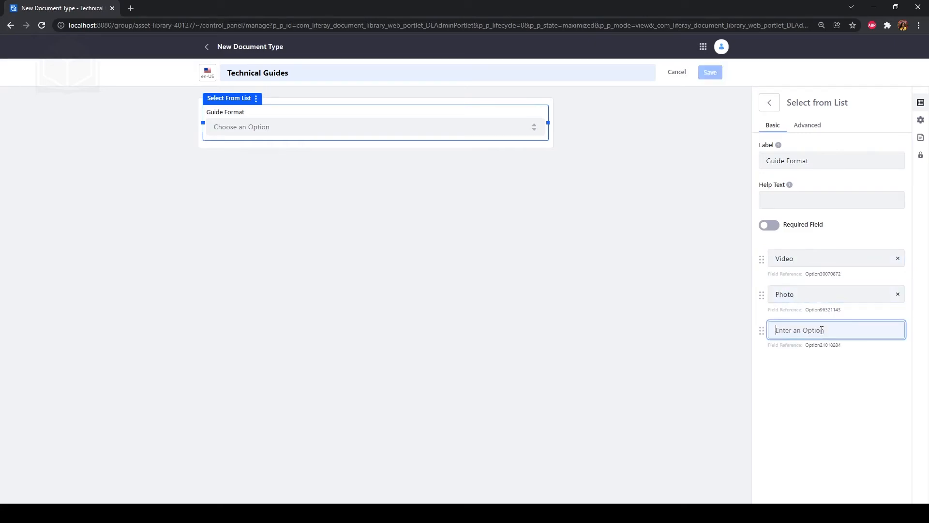
{"action": "type", "text": "Text"}
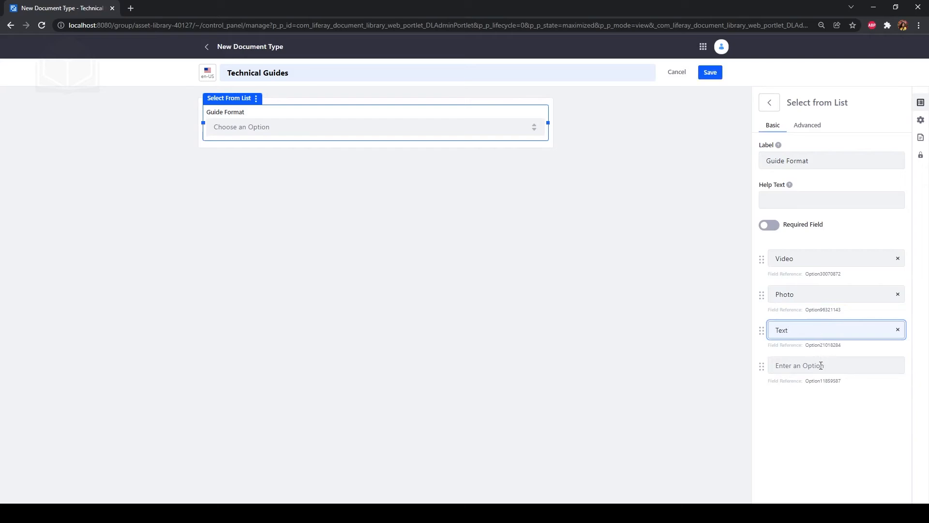
{"action": "left_click", "coordinate": [821, 365]}
{"action": "type", "text": "Diagram"}
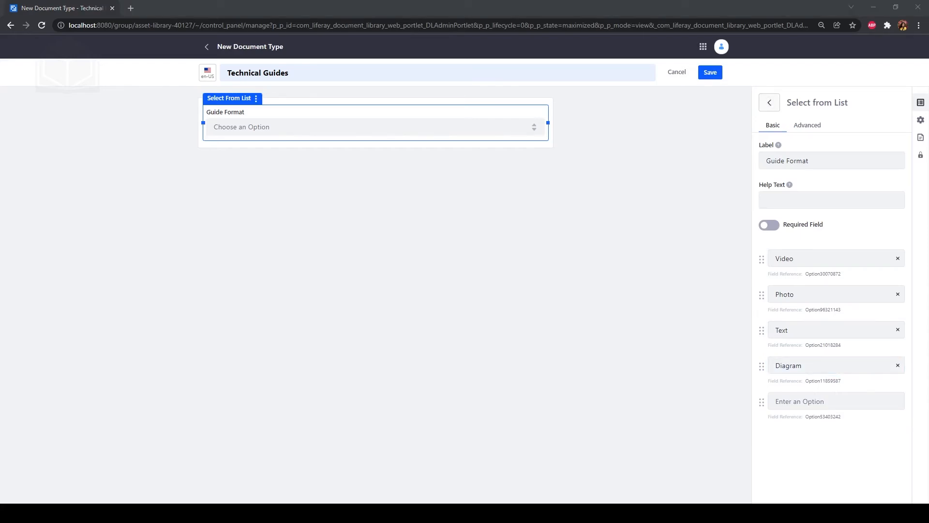
Step: Add a Text field labelled "Language(s)" below the Guide Format field
{"action": "left_click", "coordinate": [774, 106]}
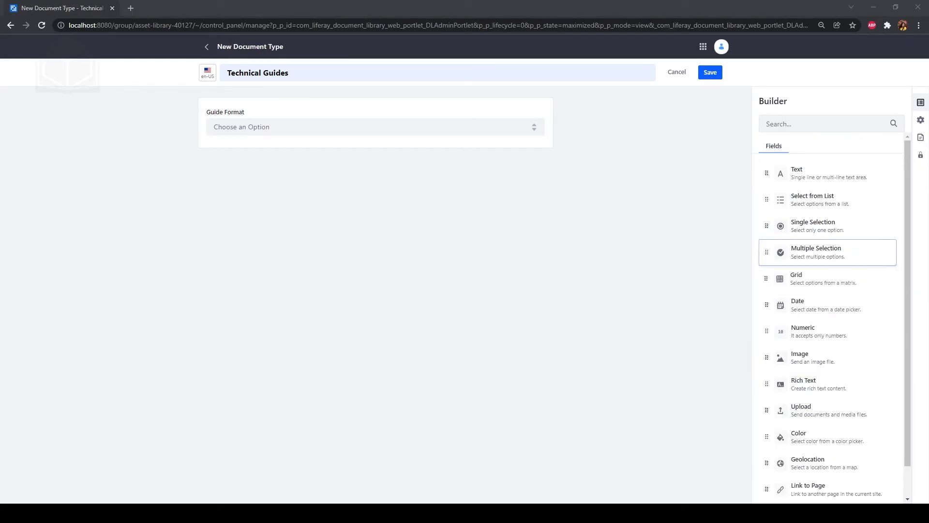
{"action": "left_click_drag", "start_coordinate": [818, 174], "coordinate": [348, 155]}
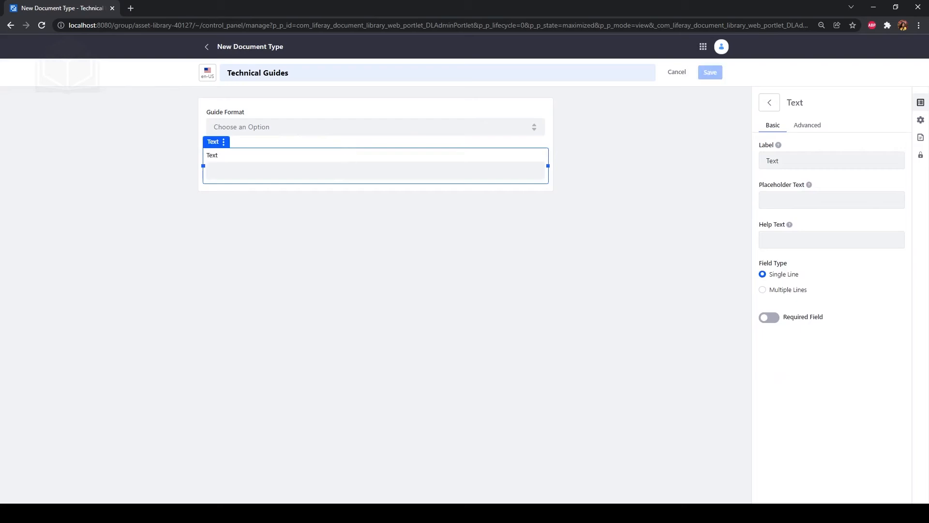
{"action": "left_click", "coordinate": [844, 161]}
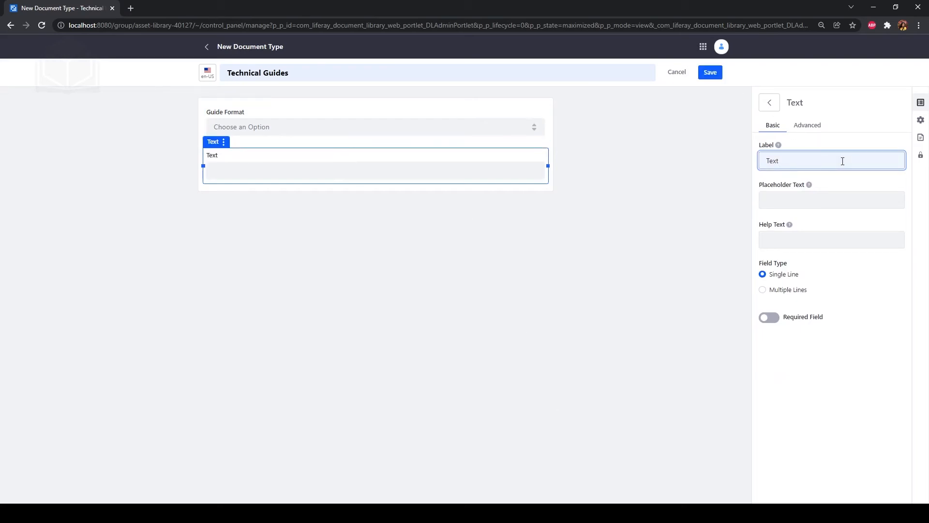
{"action": "key", "text": "ctrl+a"}
{"action": "type", "text": "Language(s)"}
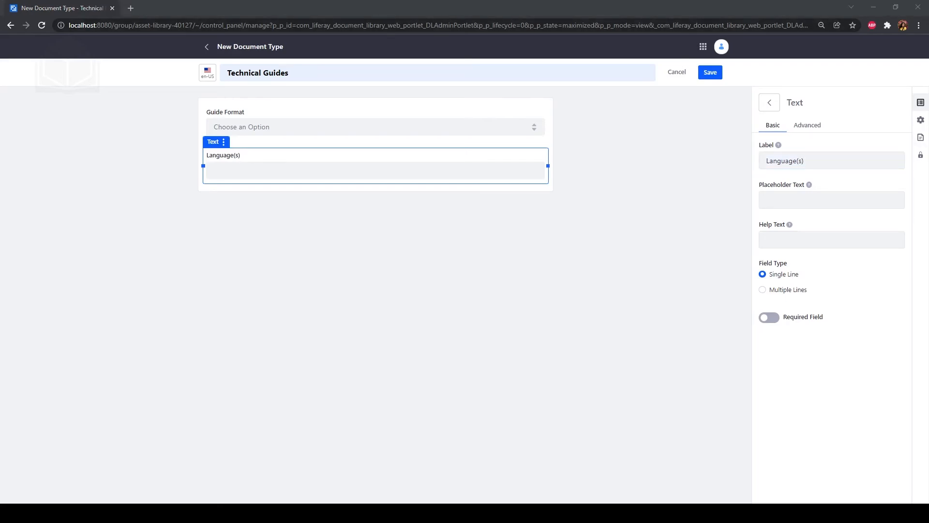
Step: Add a required Date field labelled "Date Created" below Language(s) and save the Technical Guides document type, returning to the library's files
{"action": "left_click", "coordinate": [769, 102]}
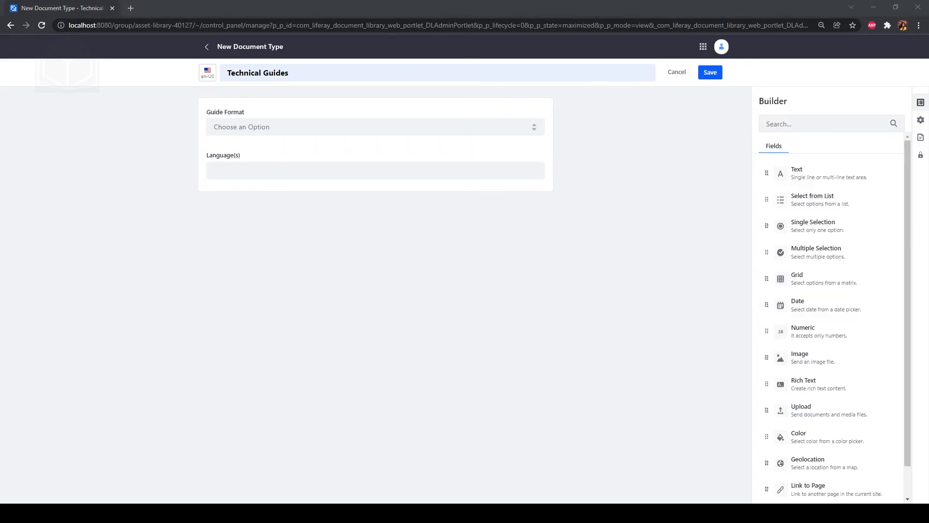
{"action": "left_click_drag", "start_coordinate": [823, 305], "coordinate": [305, 190]}
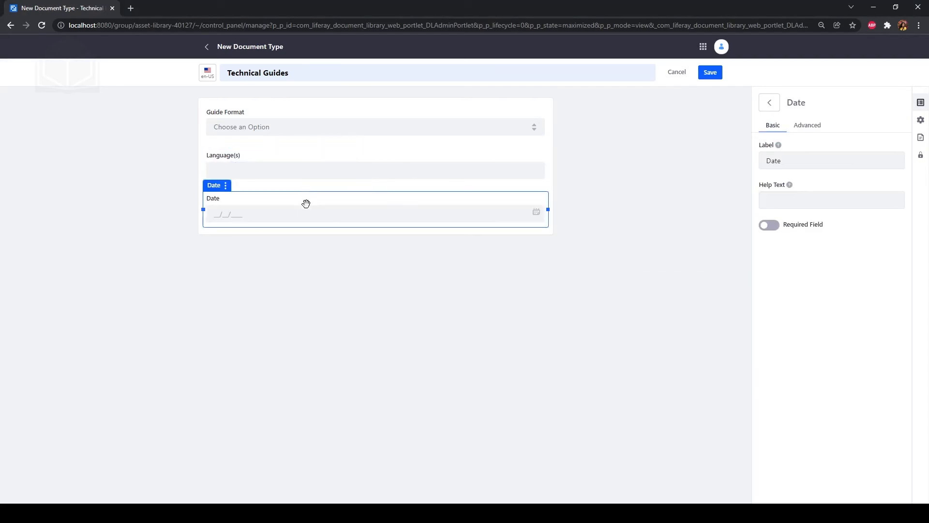
{"action": "left_click", "coordinate": [805, 160]}
{"action": "key", "text": "ctrl+a"}
{"action": "type", "text": "Date Created"}
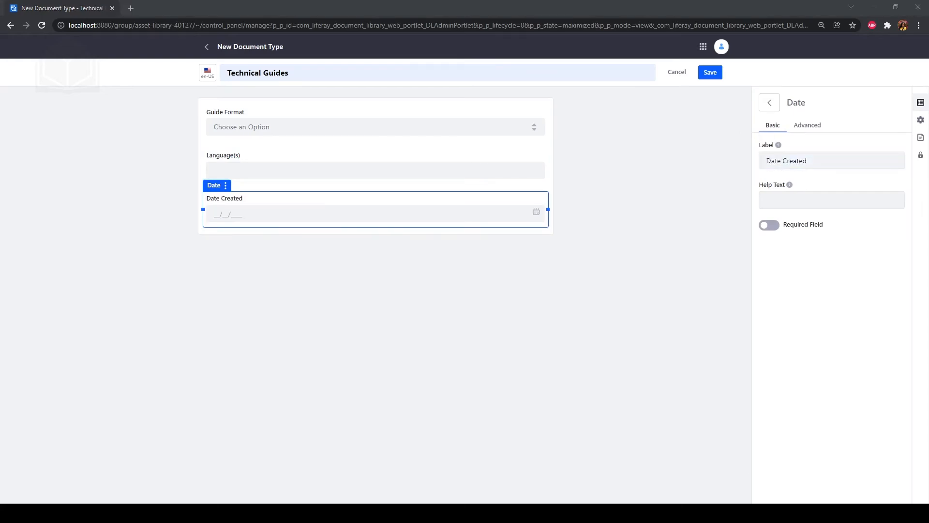
{"action": "left_click", "coordinate": [769, 225]}
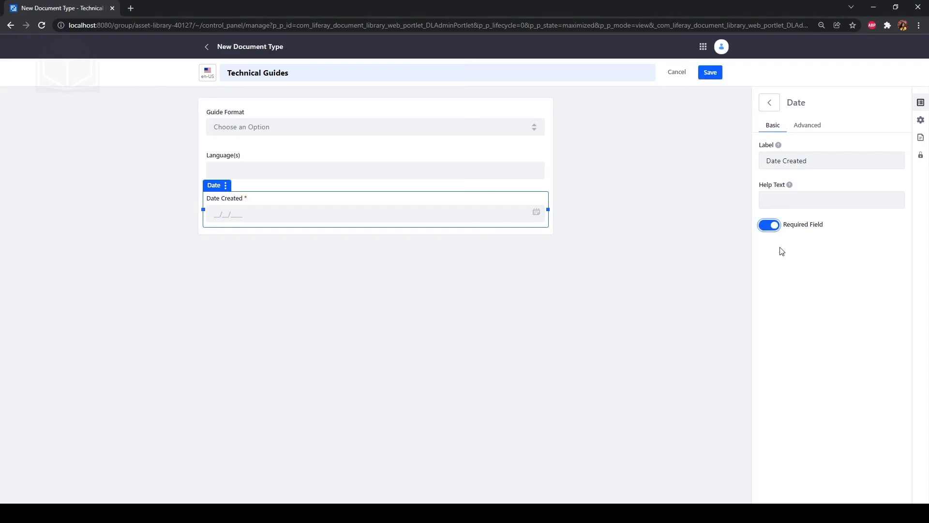
{"action": "left_click", "coordinate": [710, 73]}
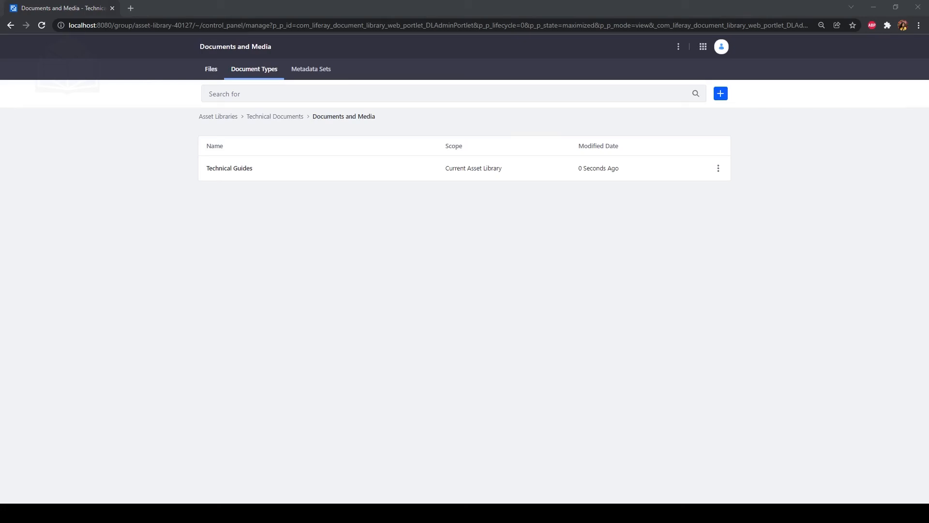
{"action": "left_click", "coordinate": [211, 72]}
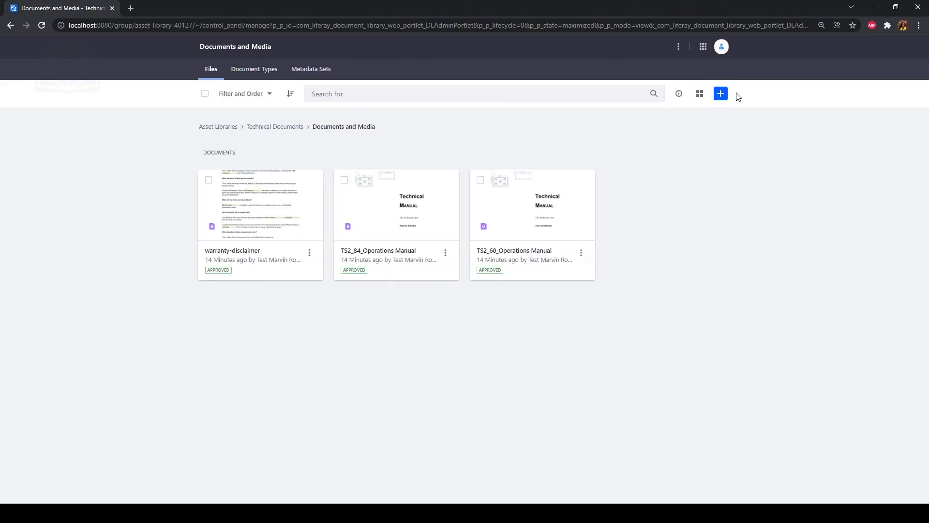
Step: Start a new Technical Guides document from TS2-100 Guide.pdf, with Guide Format set to Text and Language(s) set to English
{"action": "left_click", "coordinate": [721, 94]}
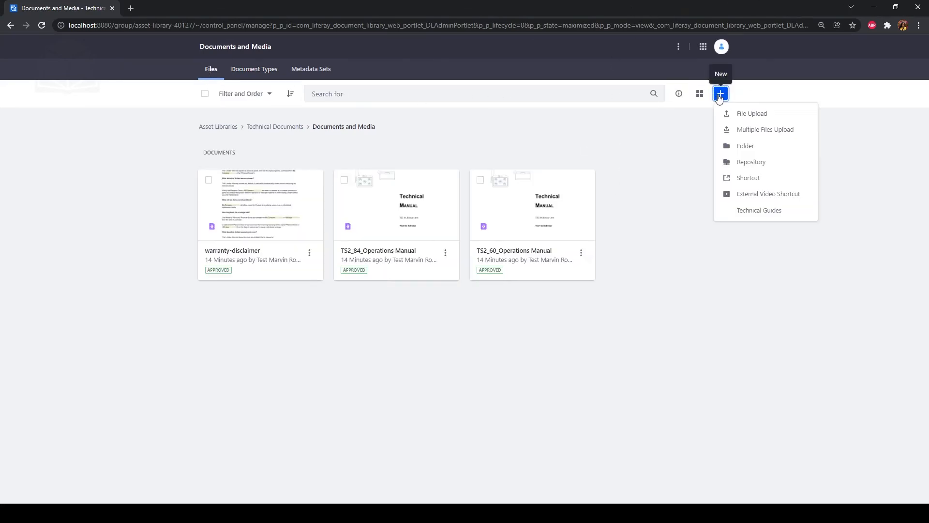
{"action": "left_click", "coordinate": [765, 213]}
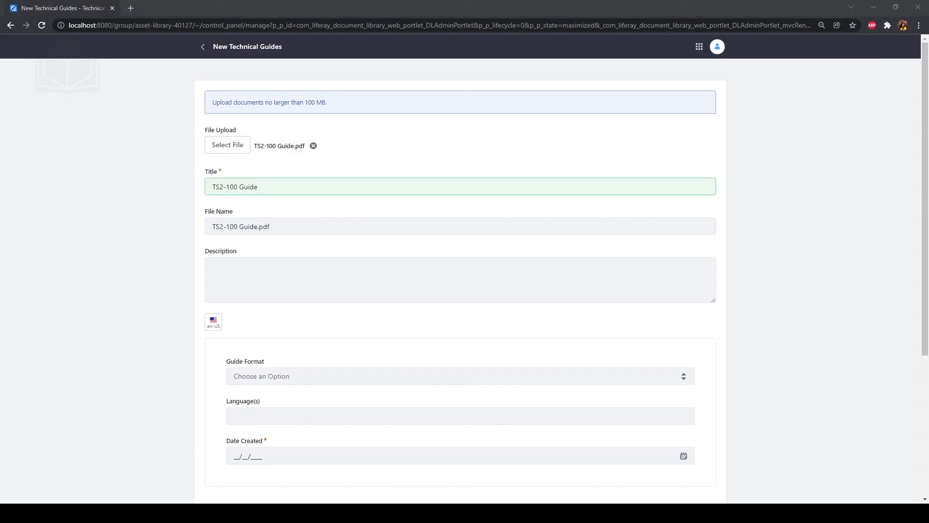
{"action": "left_click", "coordinate": [291, 376]}
{"action": "left_click", "coordinate": [269, 445]}
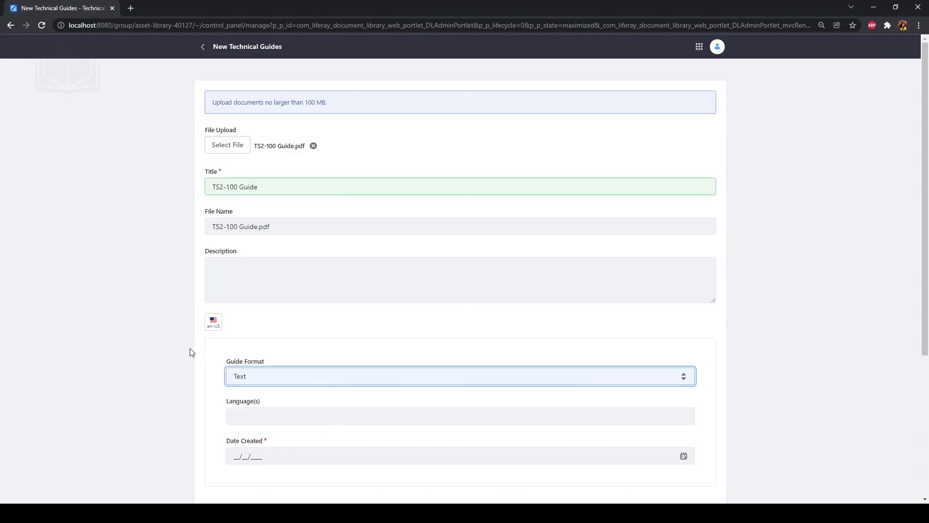
{"action": "left_click", "coordinate": [249, 419]}
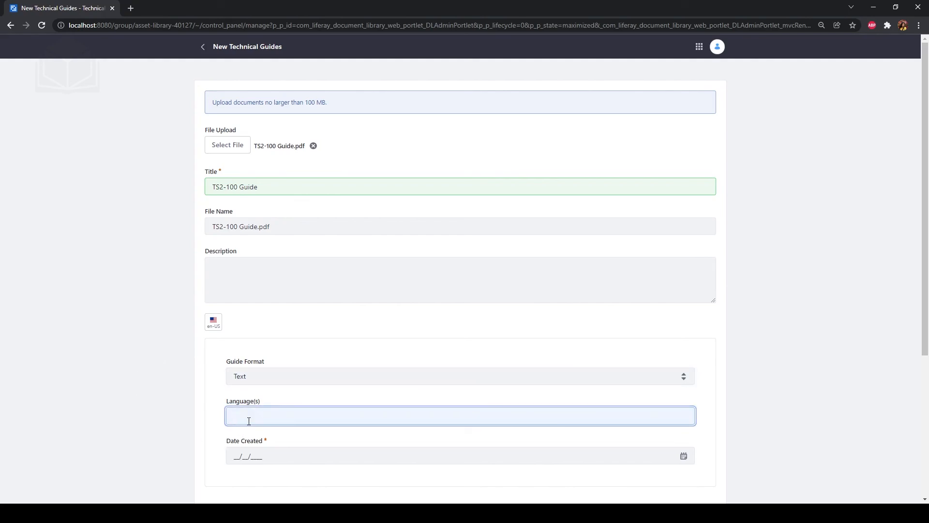
{"action": "type", "text": "English"}
Step: Set the guide's Date Created to 01/11/2022 and publish the document
{"action": "left_click", "coordinate": [684, 456]}
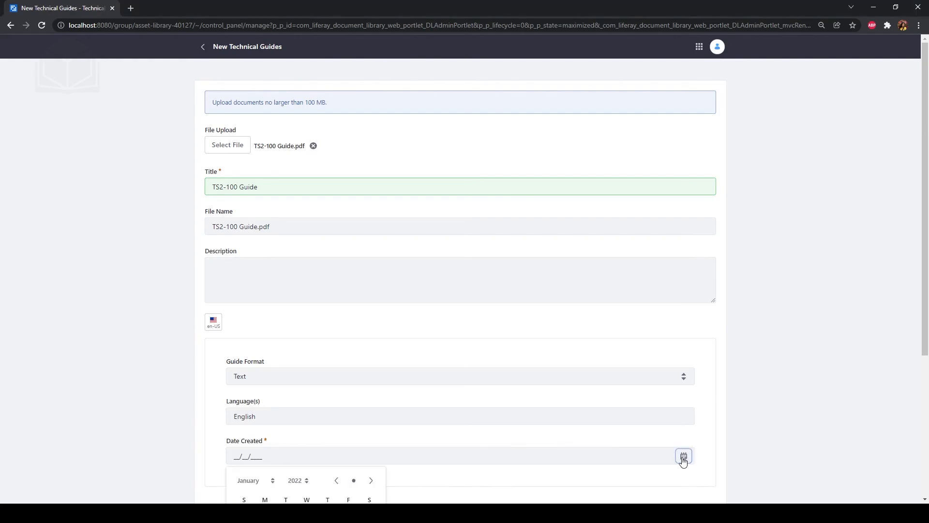
{"action": "scroll", "coordinate": [353, 441], "scroll_direction": "down", "scroll_amount": 2}
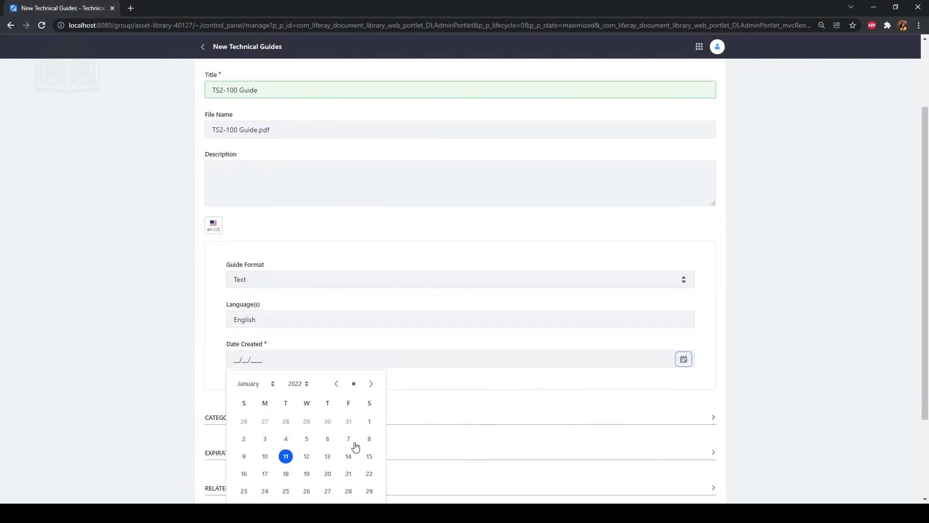
{"action": "left_click", "coordinate": [286, 456]}
{"action": "scroll", "coordinate": [277, 458], "scroll_direction": "down", "scroll_amount": 3}
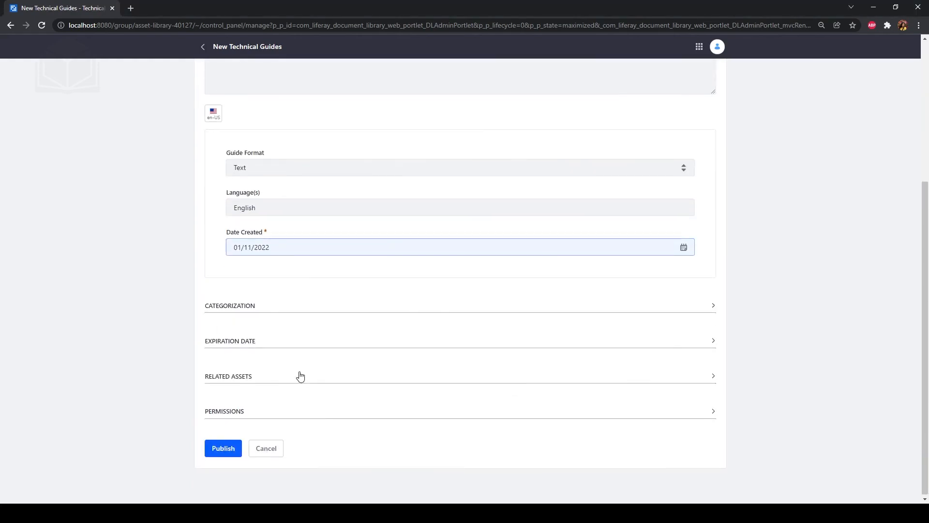
{"action": "left_click", "coordinate": [229, 448]}
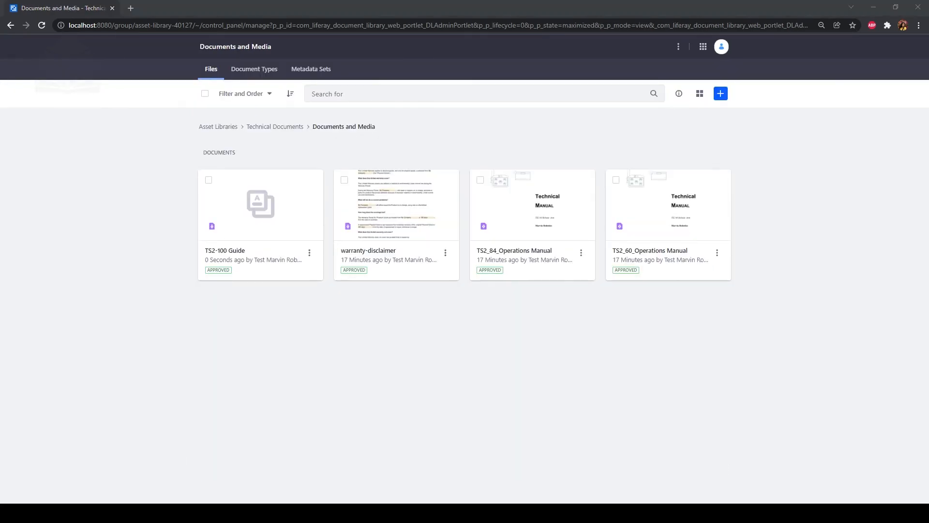